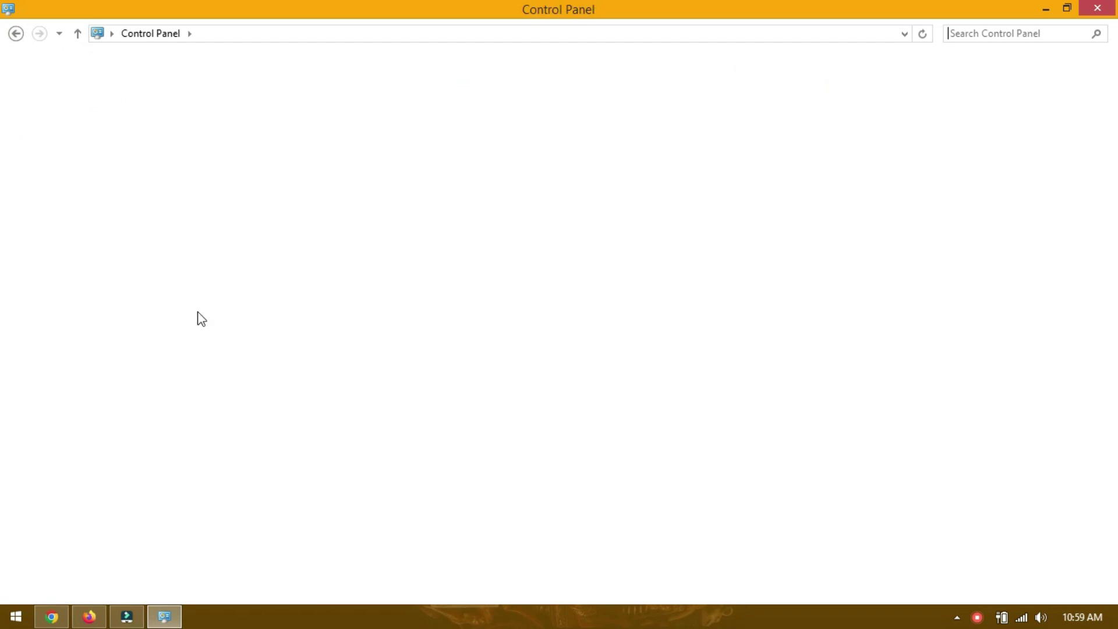
left_click(344, 321)
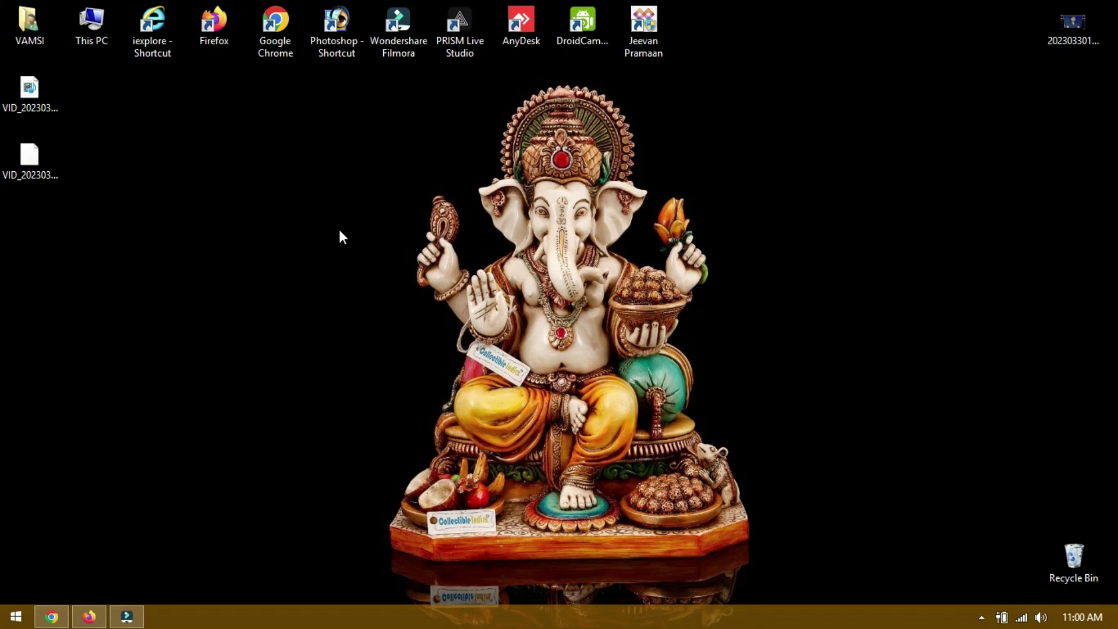
Step: Open the Registry Editor through the Run dialog
key("super+r")
key("Down")
key("Down")
key("Up")
key("Up")
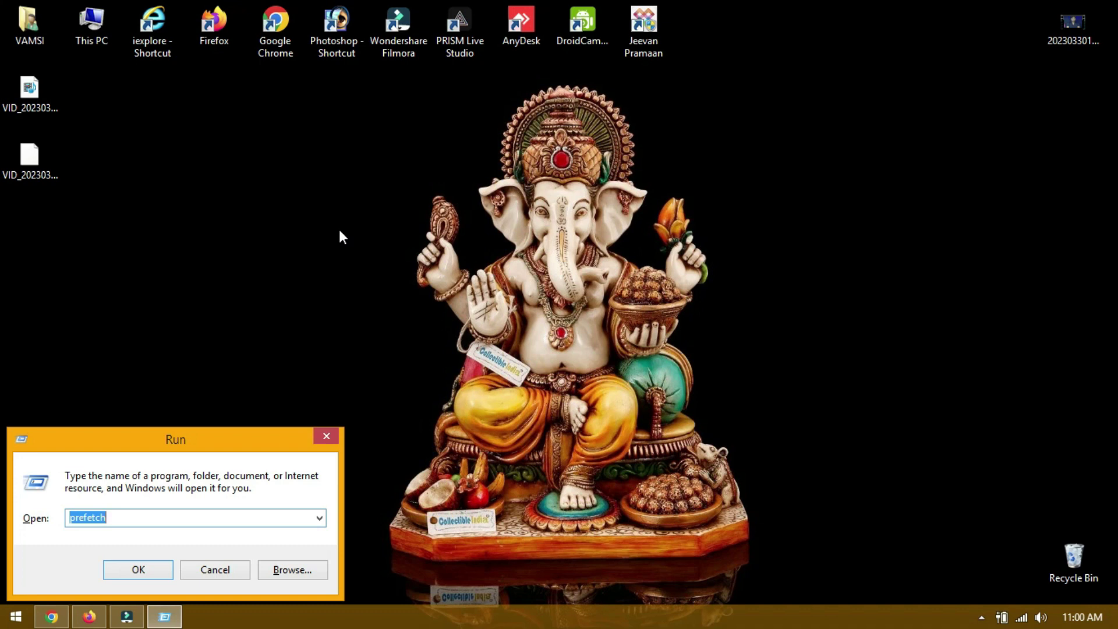
type("re")
key("Return")
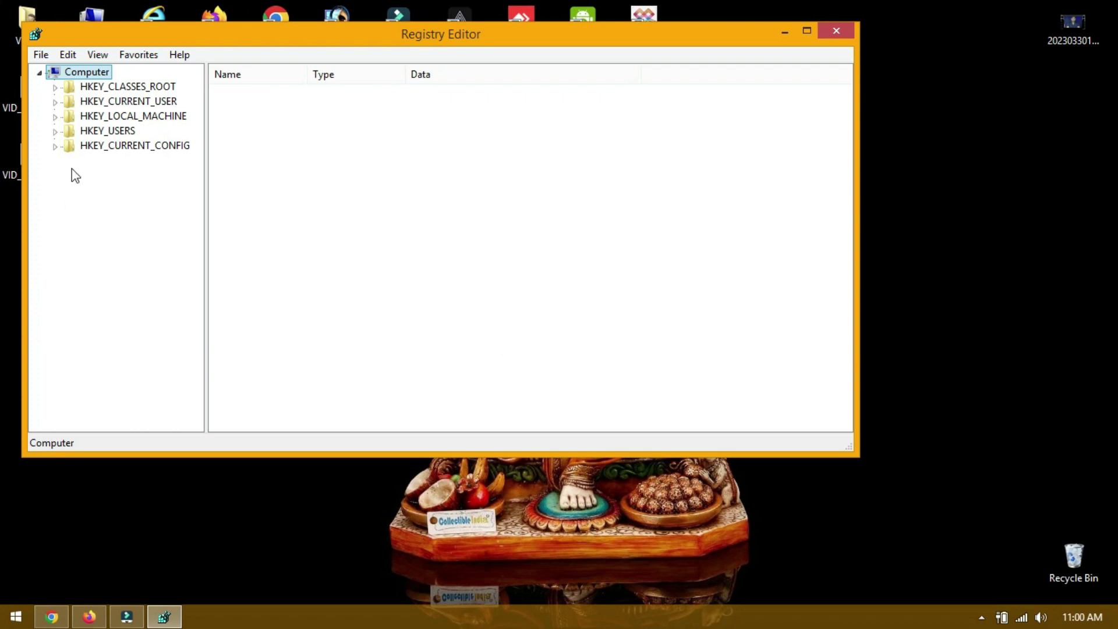
Step: Request deletion of the Policies key under HKEY_LOCAL_MACHINE\SOFTWARE
left_click(56, 117)
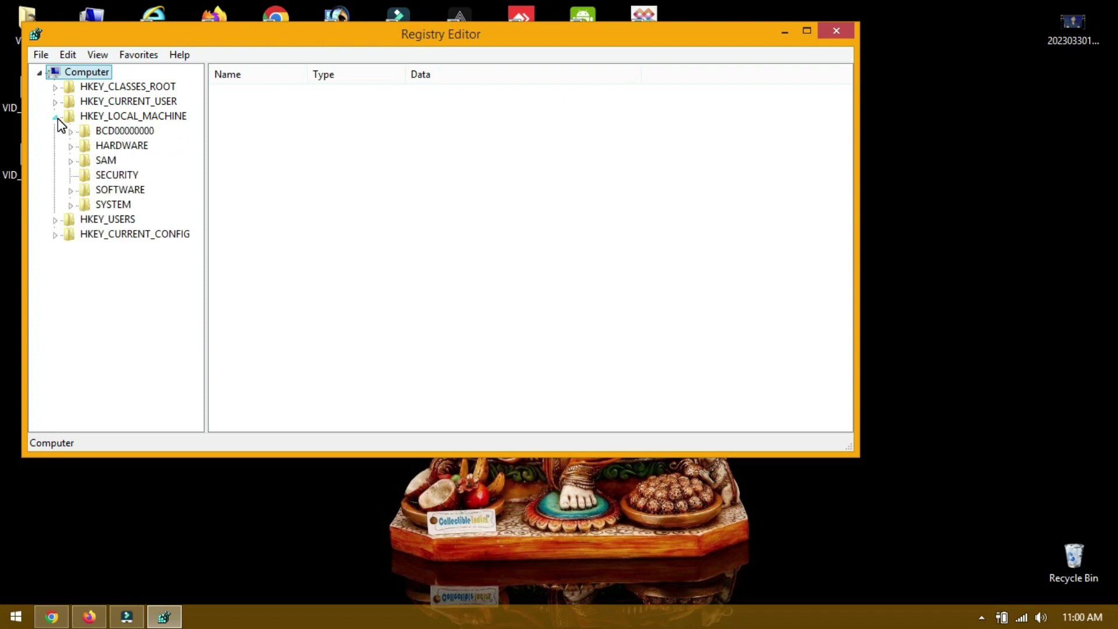
left_click(71, 191)
left_click_drag(197, 215, 191, 265)
left_click(120, 311)
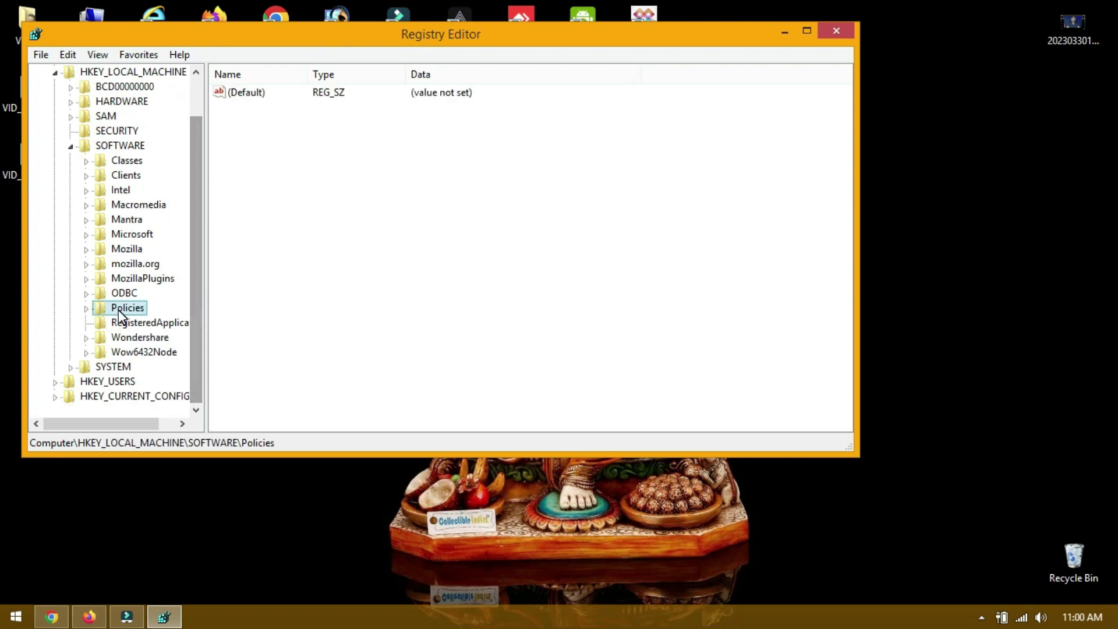
right_click(120, 311)
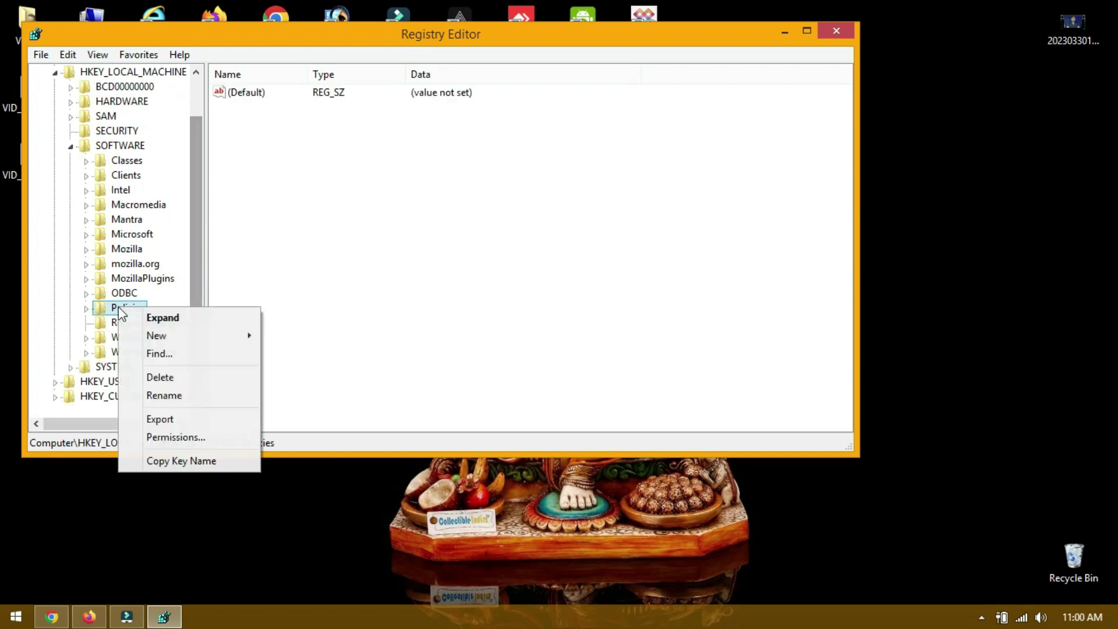
left_click(161, 378)
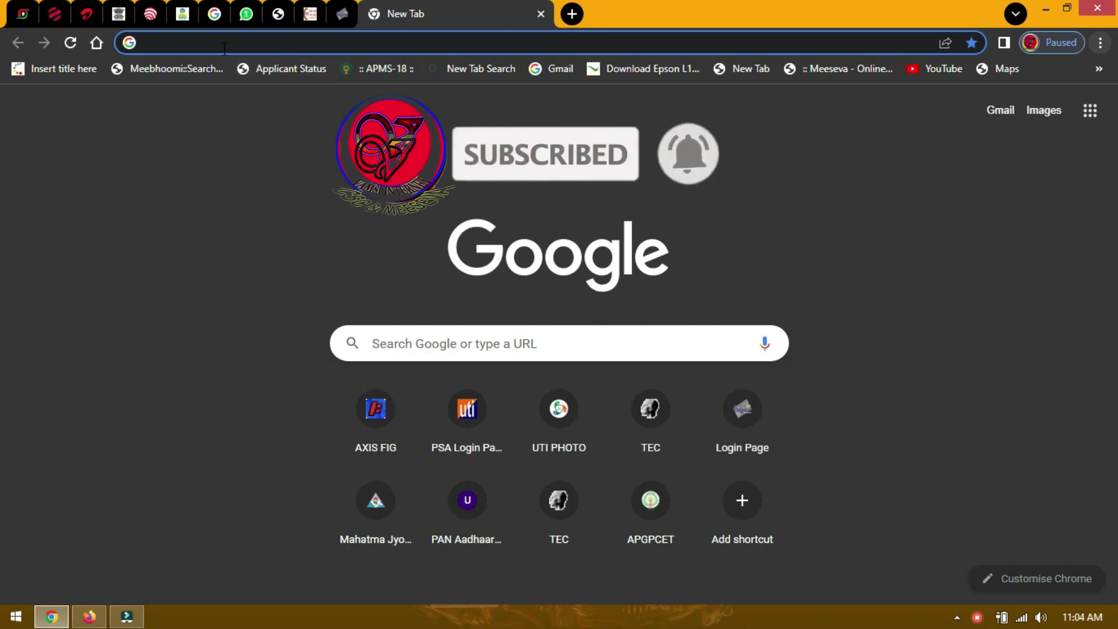
Step: In Chrome, search for "secugen drivers" and open SecuGen's Drivers page
type("s")
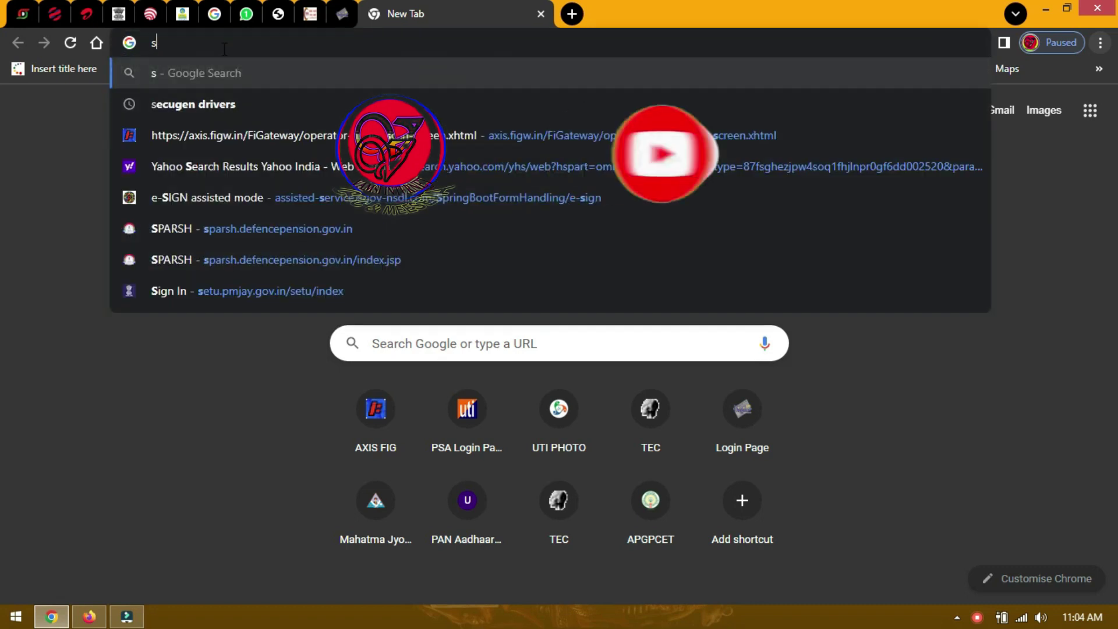
left_click(193, 104)
left_click(178, 260)
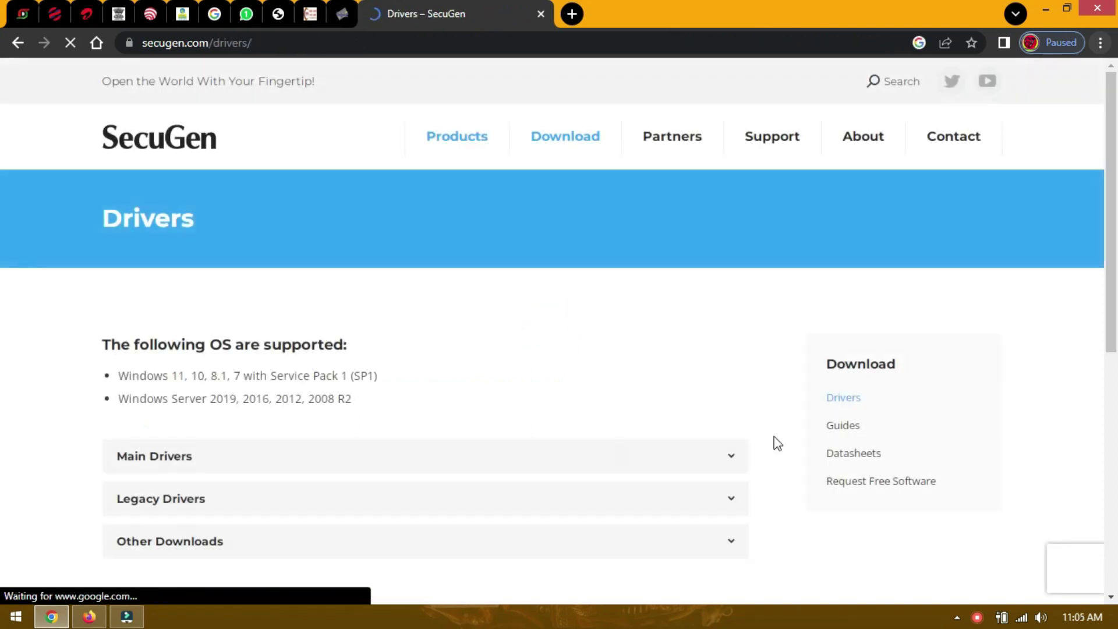
Step: Download SecuGenWBFDriverInstaller_v2_6.zip through the SecuGen WBF Drivers Installer link for Windows 10 and 11 under Main Drivers
scroll(768, 369, "down", 2)
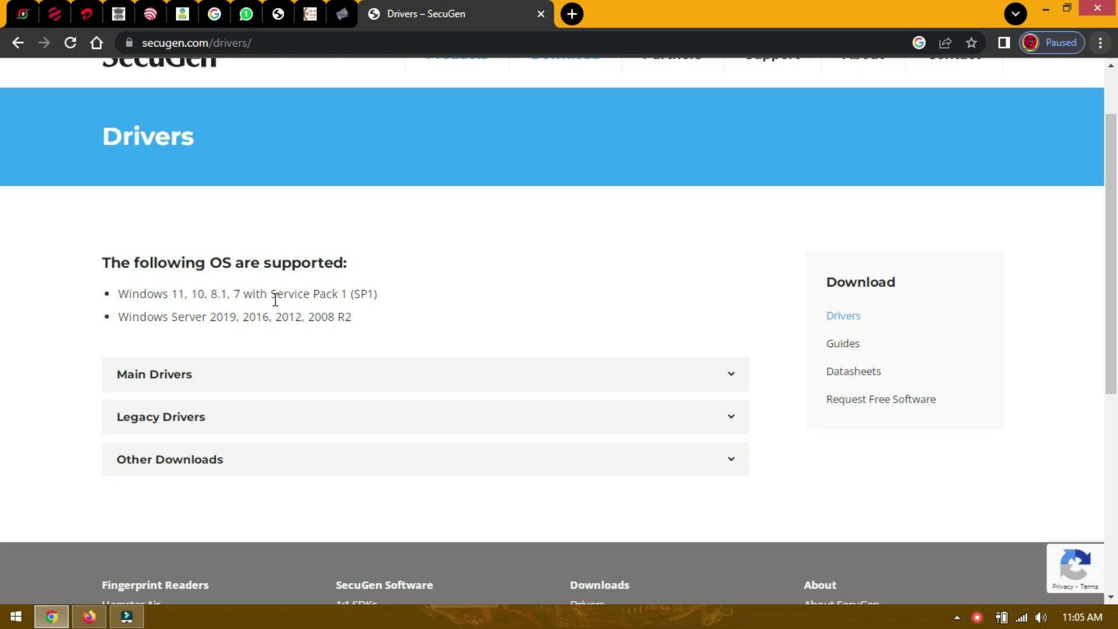
left_click(179, 380)
scroll(443, 384, "down", 4)
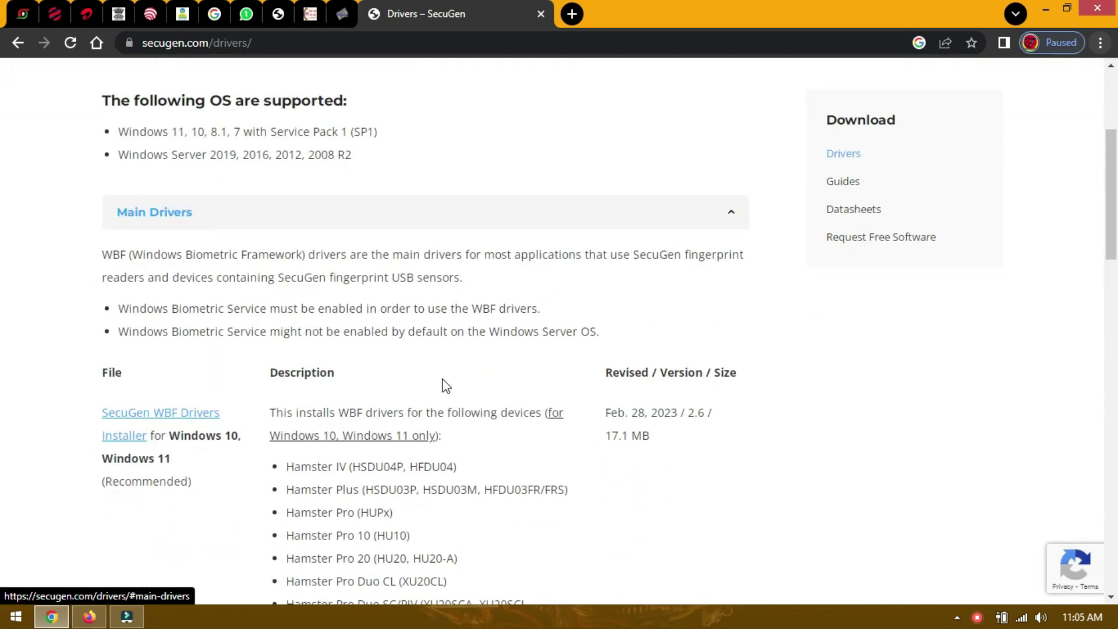
scroll(441, 380, "down", 3)
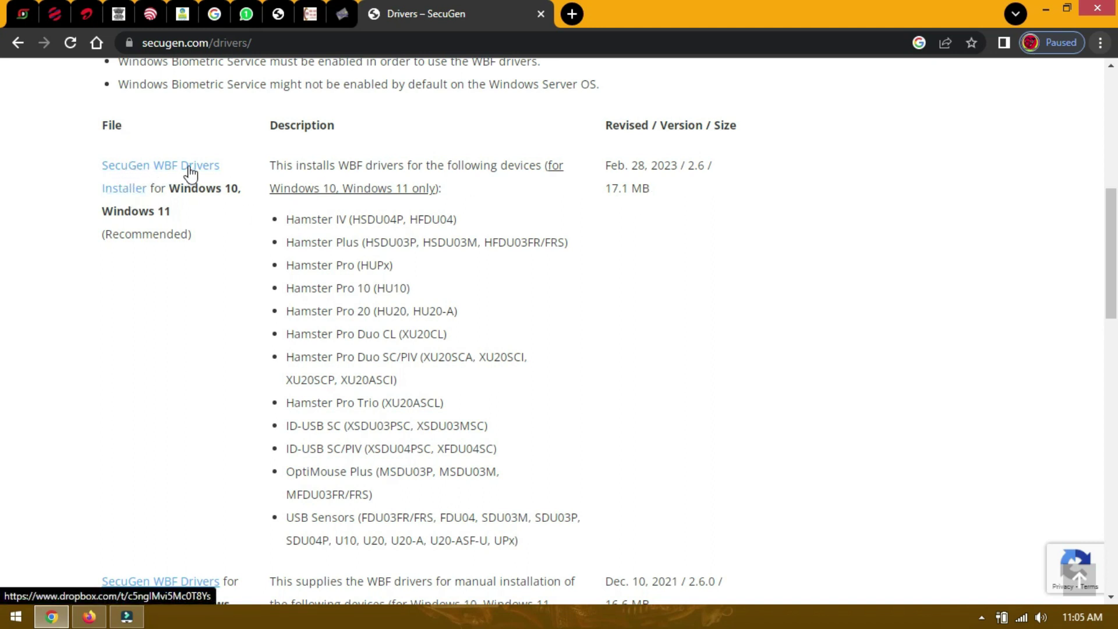
left_click(129, 167)
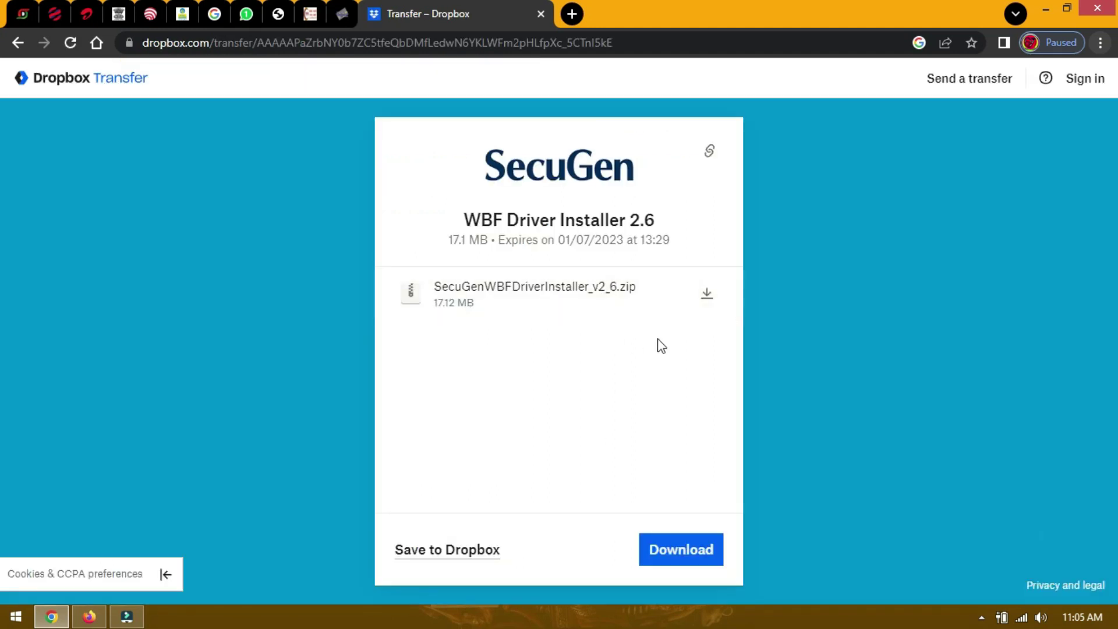
left_click(711, 295)
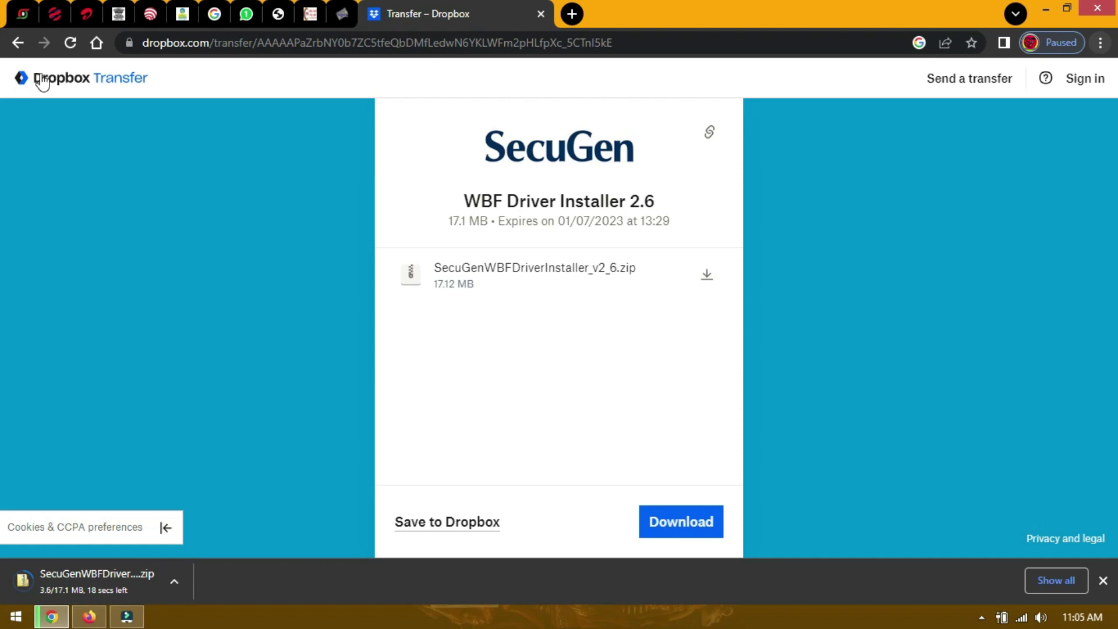
Step: Leave the Dropbox transfer and request the drivers for RD service on Windows from the SecuGen India download page
left_click(19, 42)
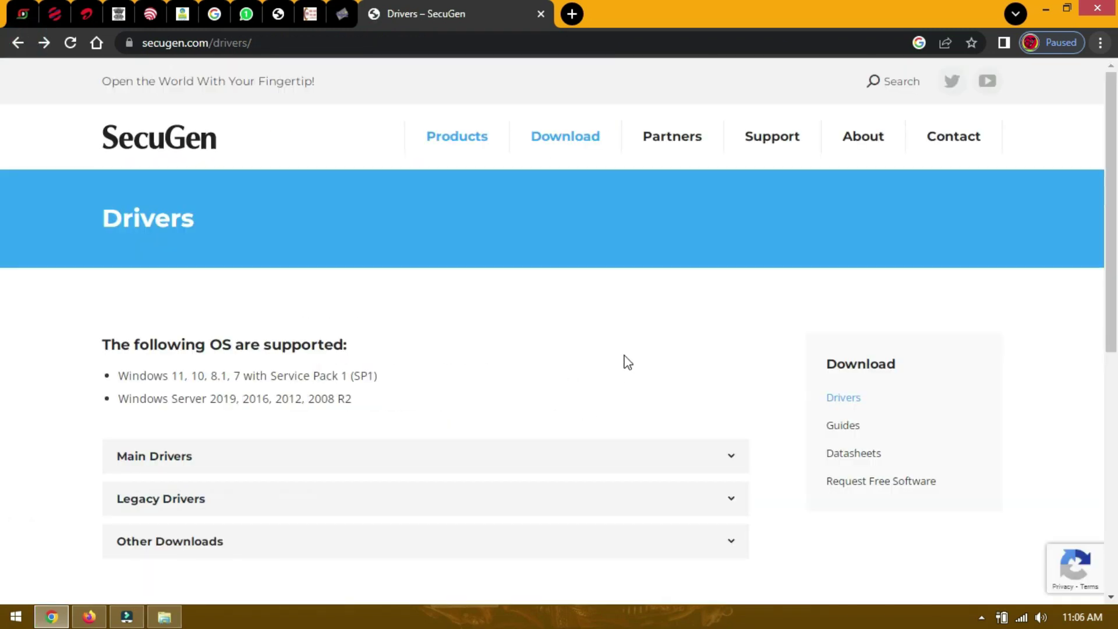
scroll(622, 364, "down", 3)
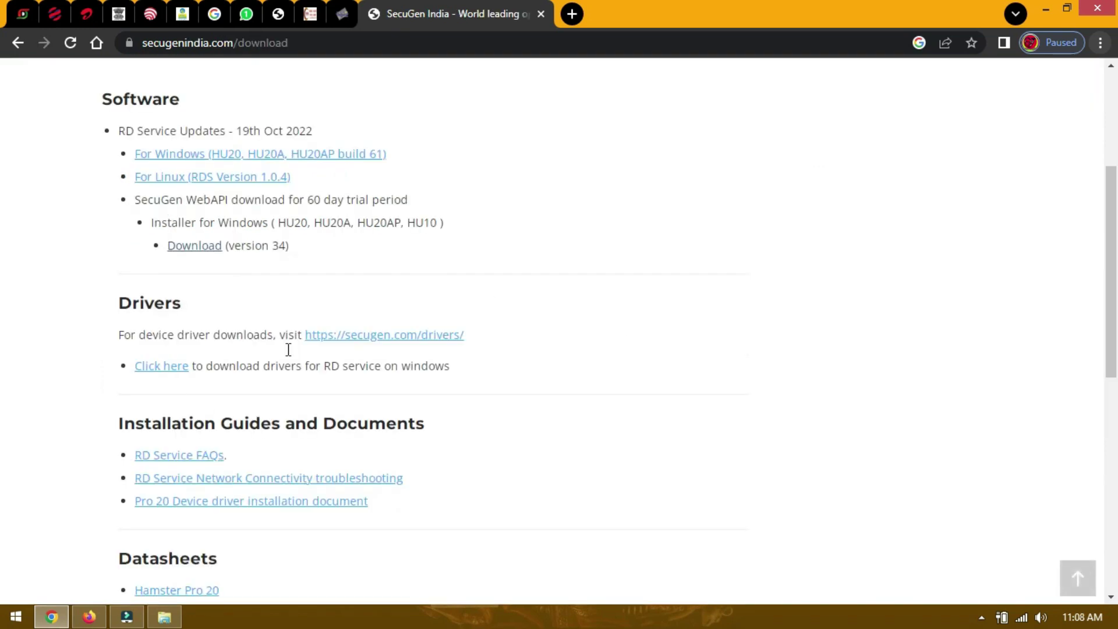
scroll(369, 345, "up", 1)
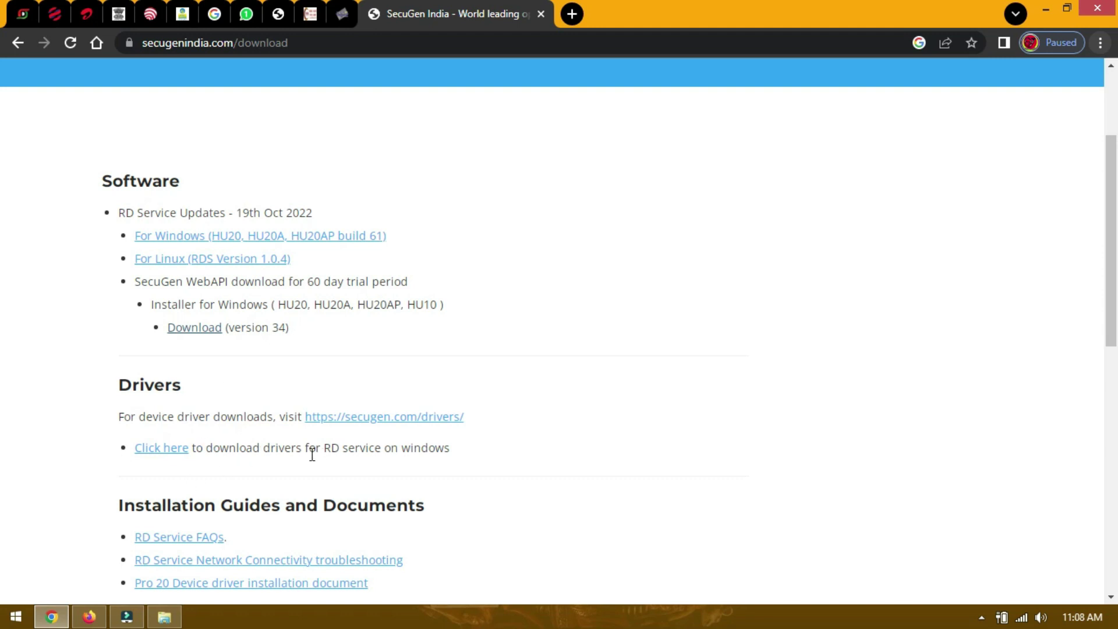
left_click(166, 451)
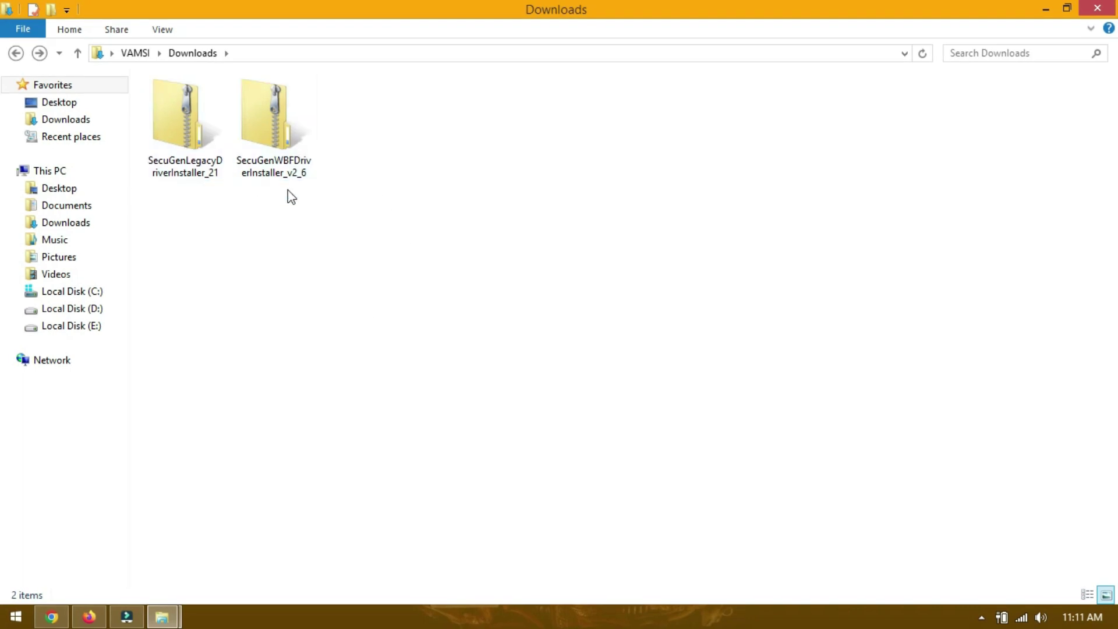
Step: In the Downloads folder in File Explorer, open the SecuGenWBFDriverInstaller_v2_6 archive and the folder inside it
double_click(279, 154)
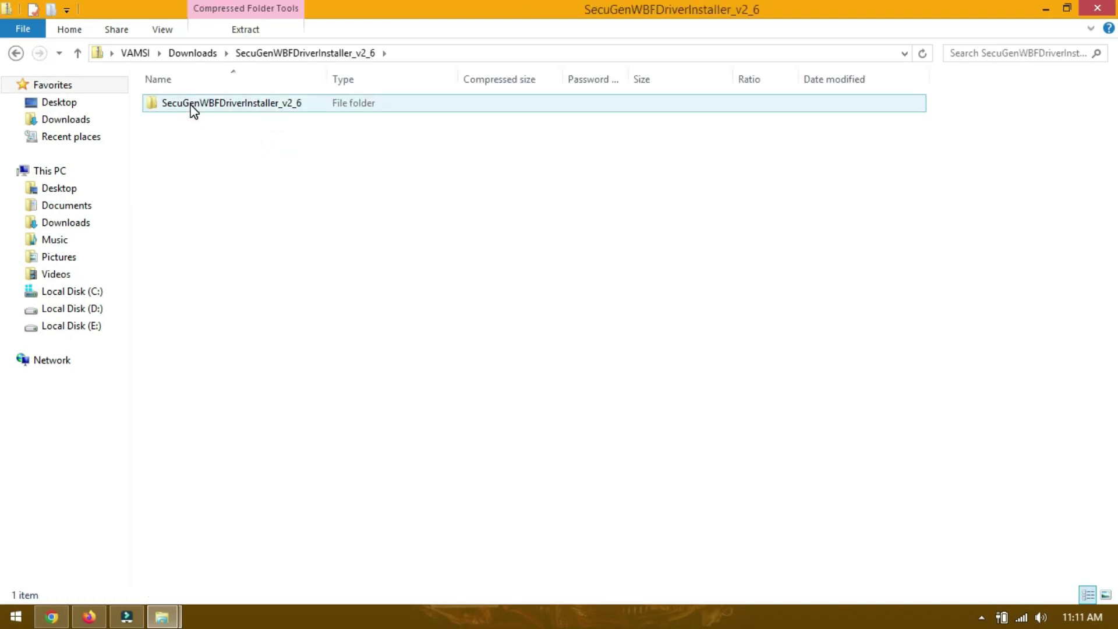
double_click(191, 105)
left_click(171, 120)
left_click(235, 106)
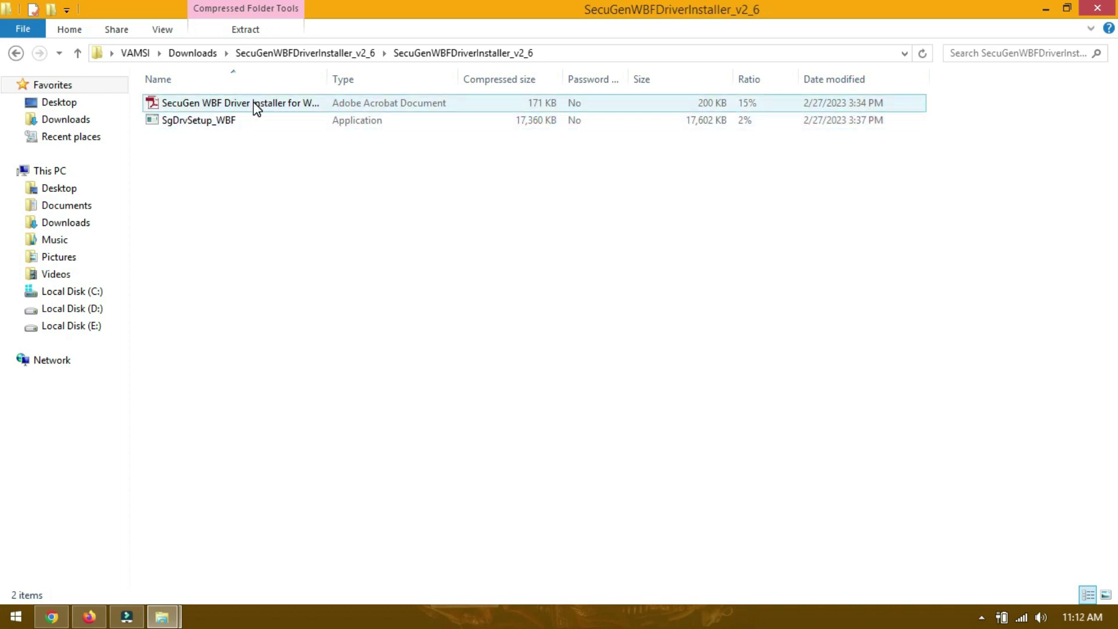
Step: Run the SgDrvSetup_WBF application directly from the archive without extracting the files
left_click(195, 120)
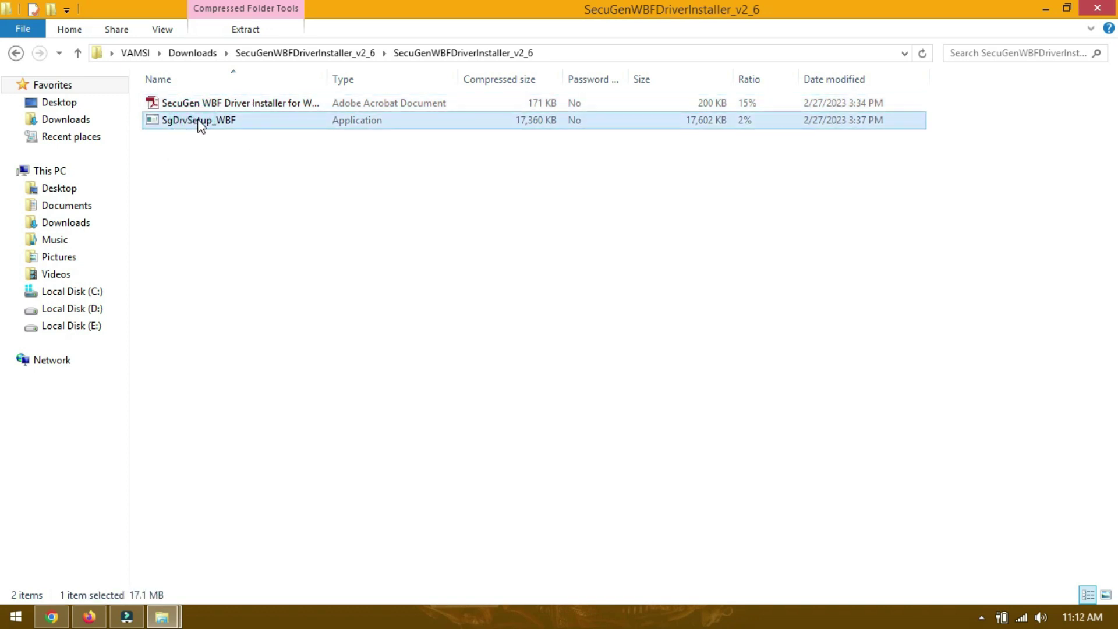
right_click(198, 118)
left_click(244, 131)
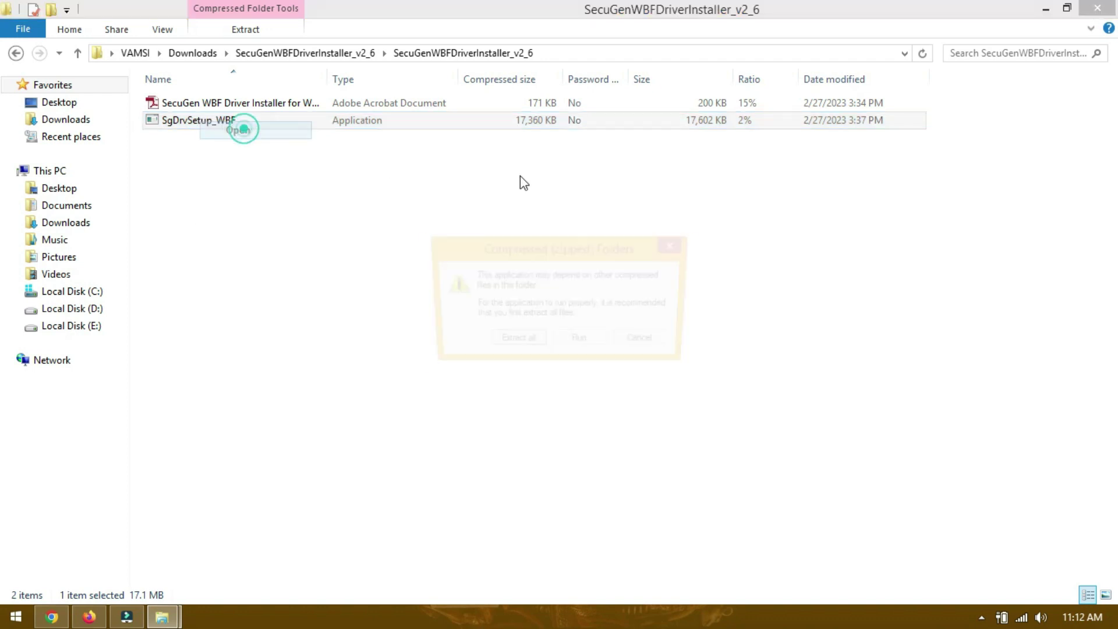
left_click(592, 347)
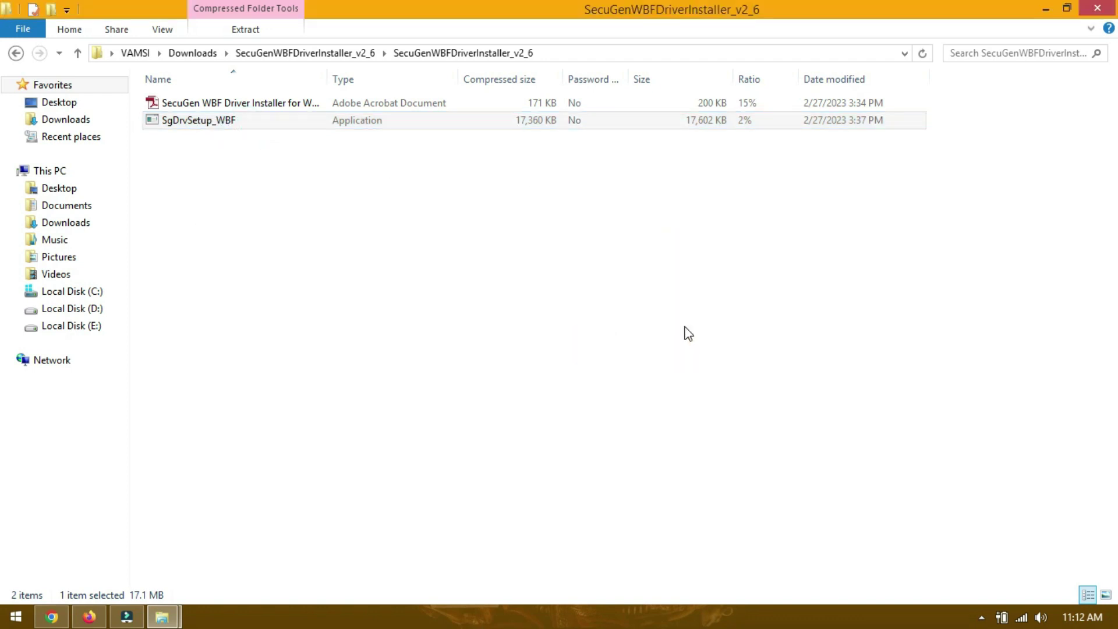
left_click(613, 337)
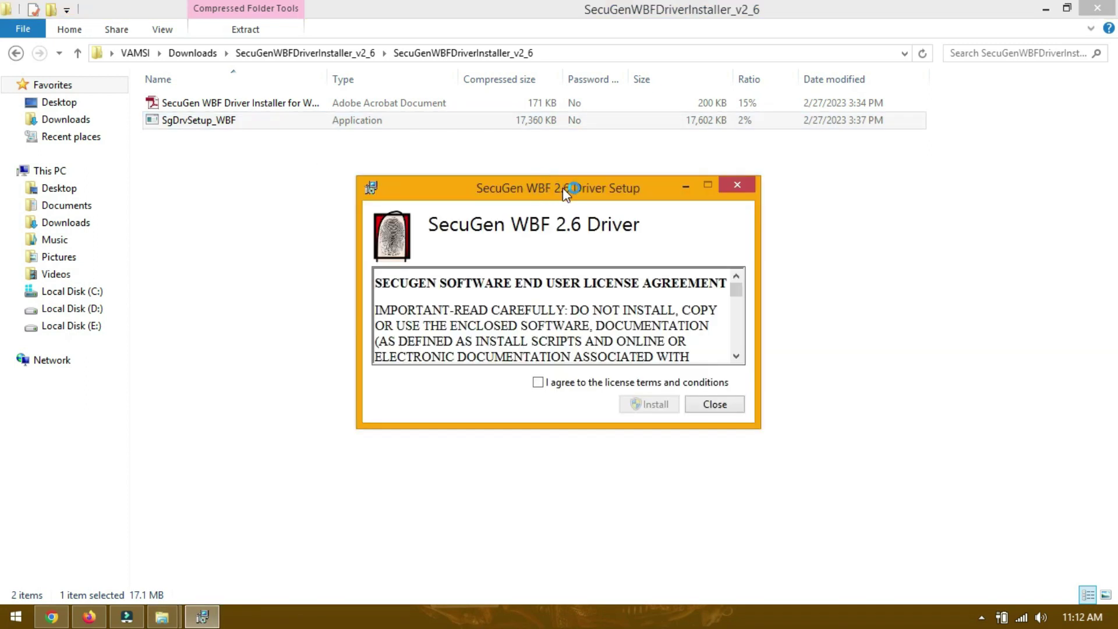
Step: Accept the license terms, install the SecuGen WBF 2.6 driver with its biometric device software, and close the setup
left_click_drag(562, 188, 467, 173)
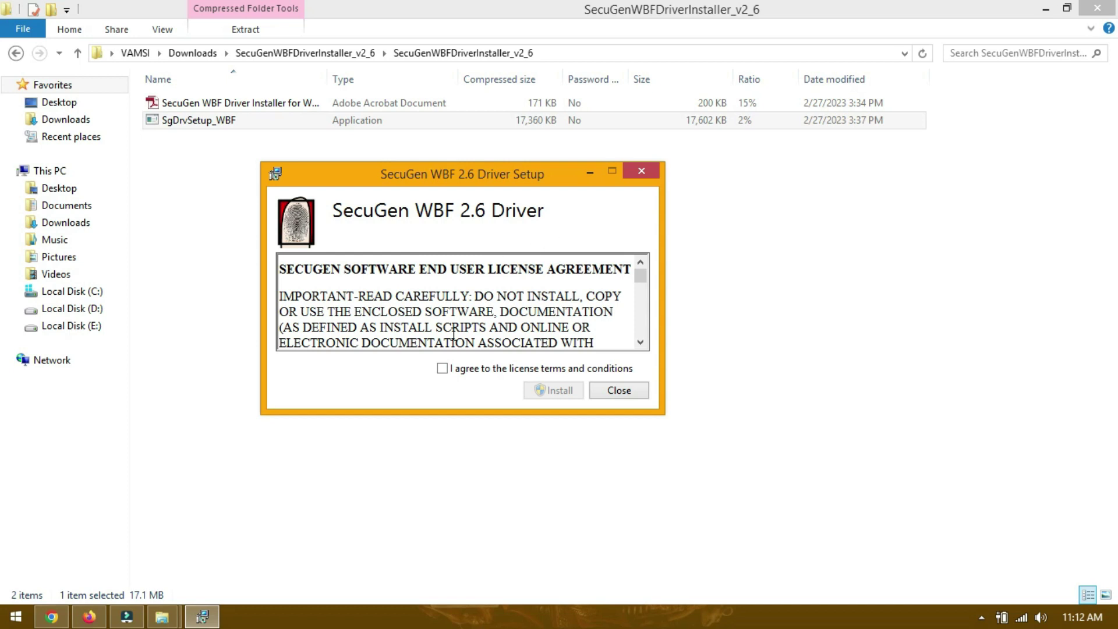
left_click(442, 368)
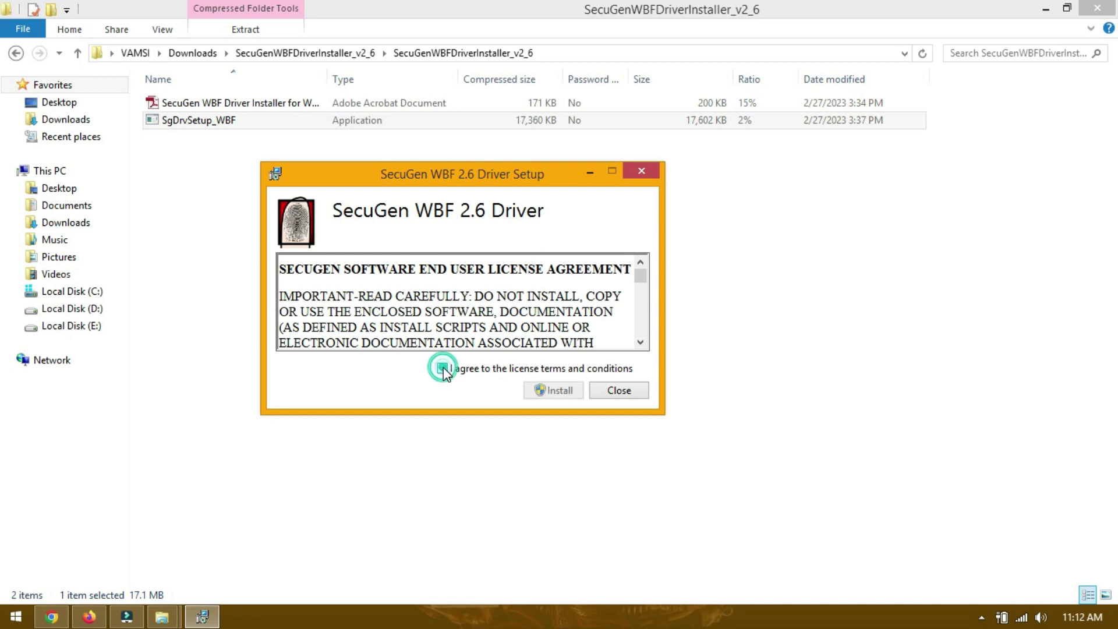
left_click(550, 391)
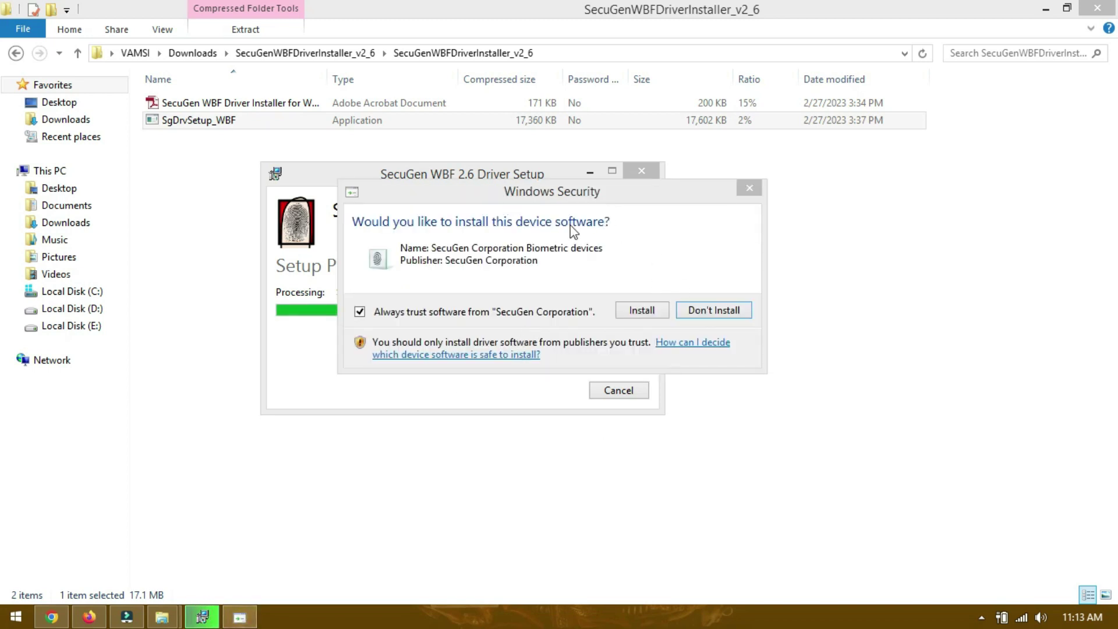
left_click(651, 310)
left_click(650, 309)
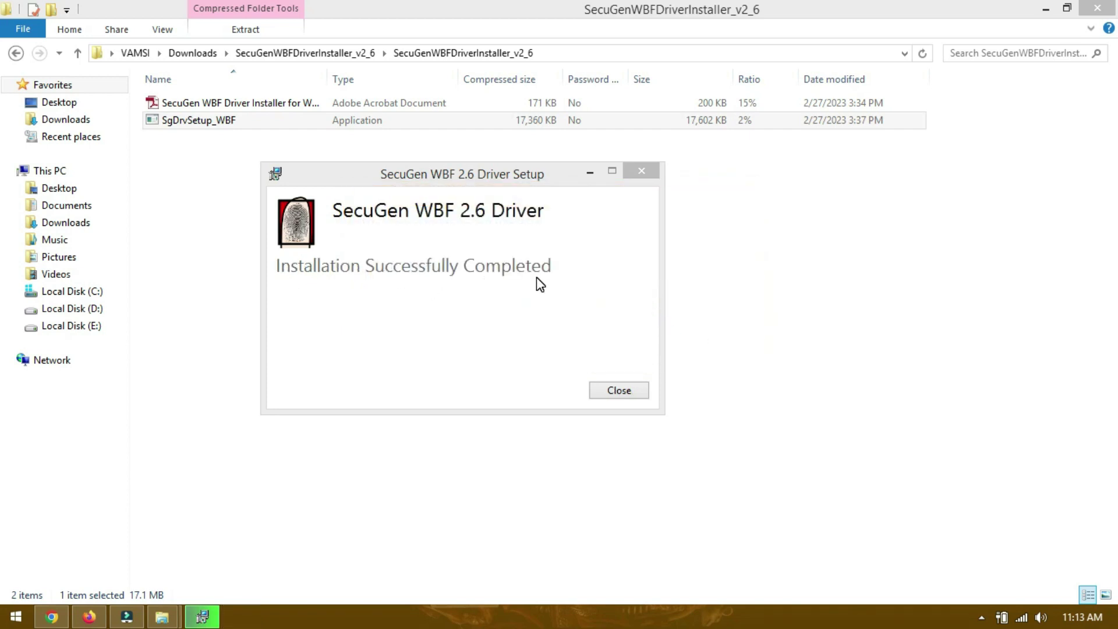
left_click(618, 390)
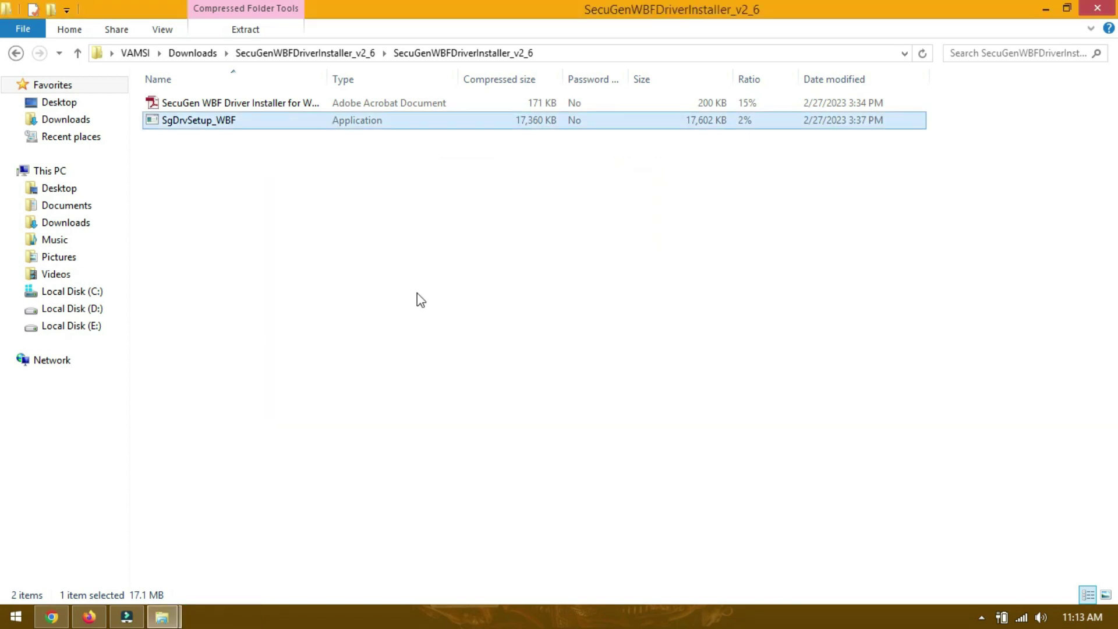
Step: Return to the Downloads folder and open the SecuGenLegacyDriverInstaller_21 archive
left_click(16, 54)
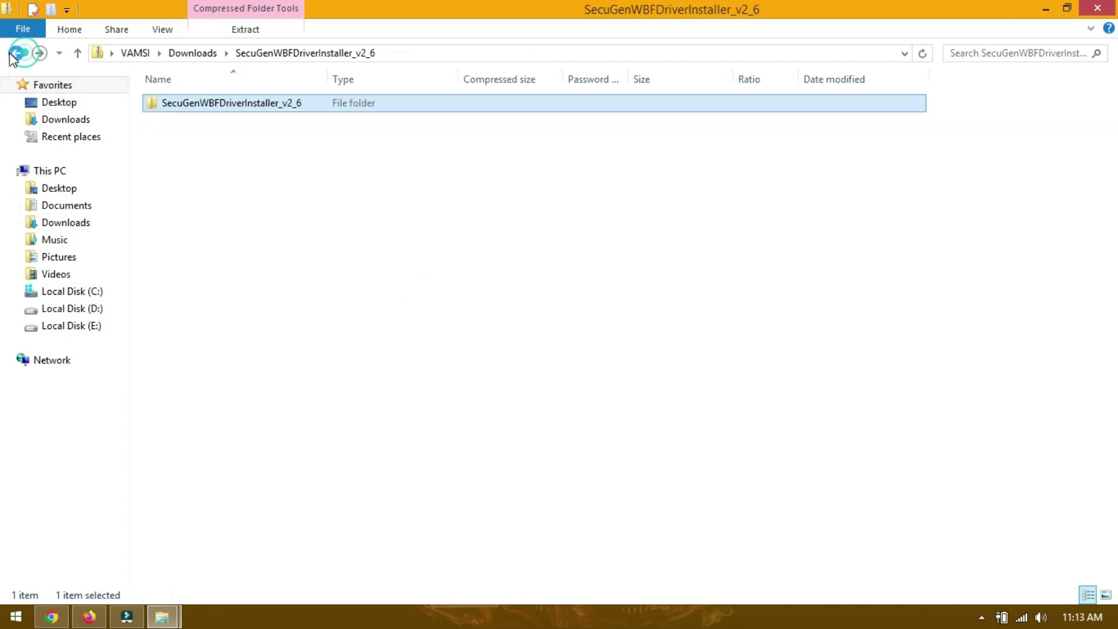
left_click(15, 53)
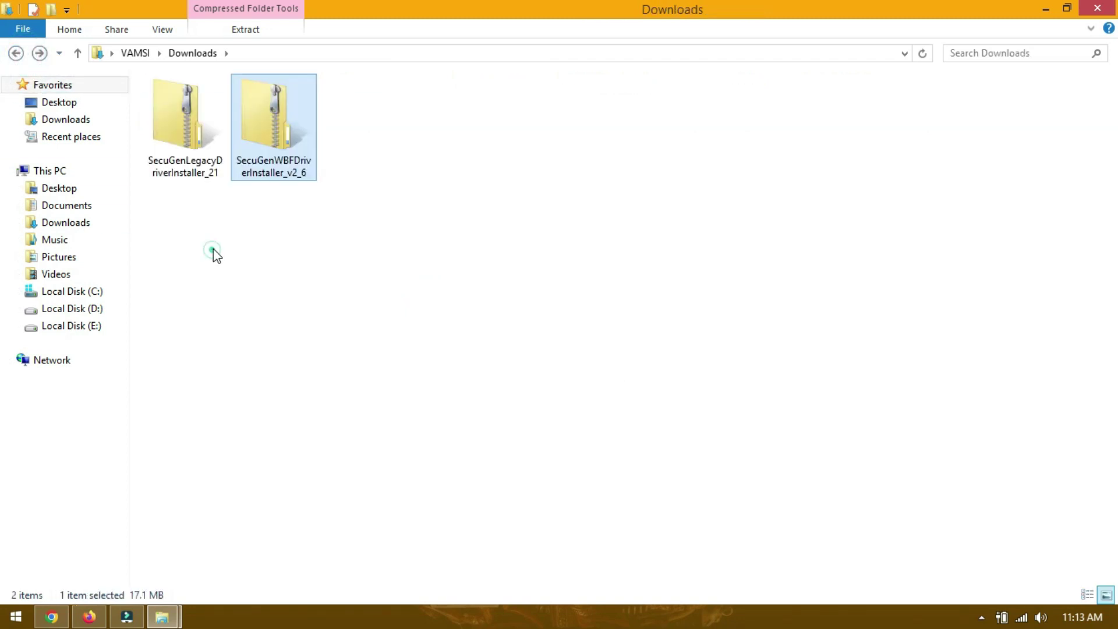
left_click(182, 143)
double_click(184, 141)
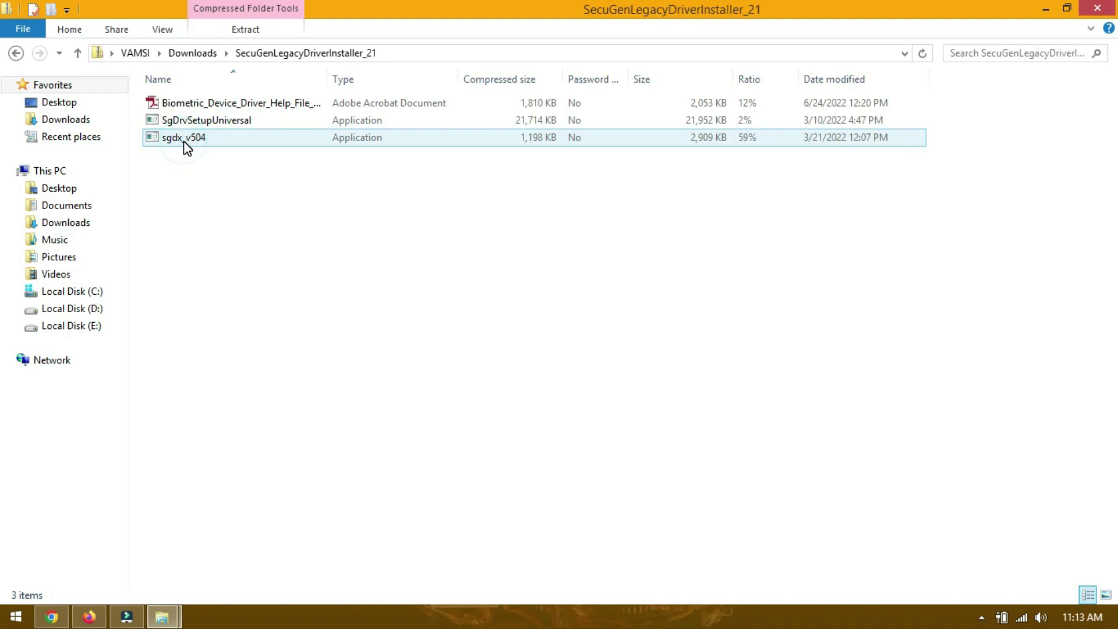
Step: Run the SgDrvSetupUniversal application directly from the legacy driver archive without extracting the files
left_click(195, 188)
left_click(214, 119)
right_click(217, 120)
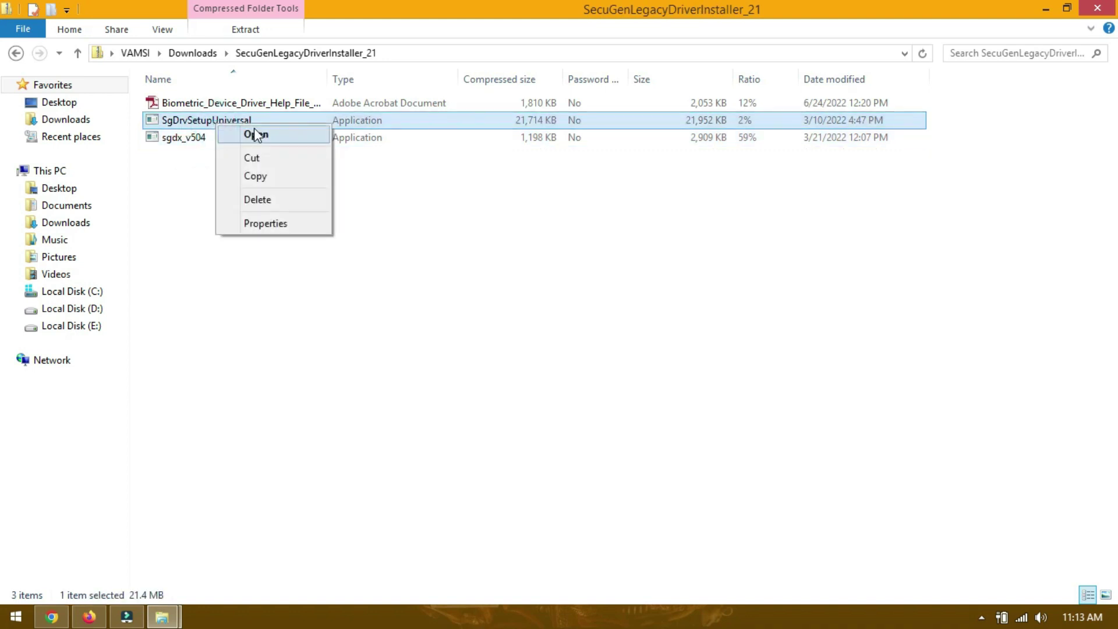
left_click(250, 129)
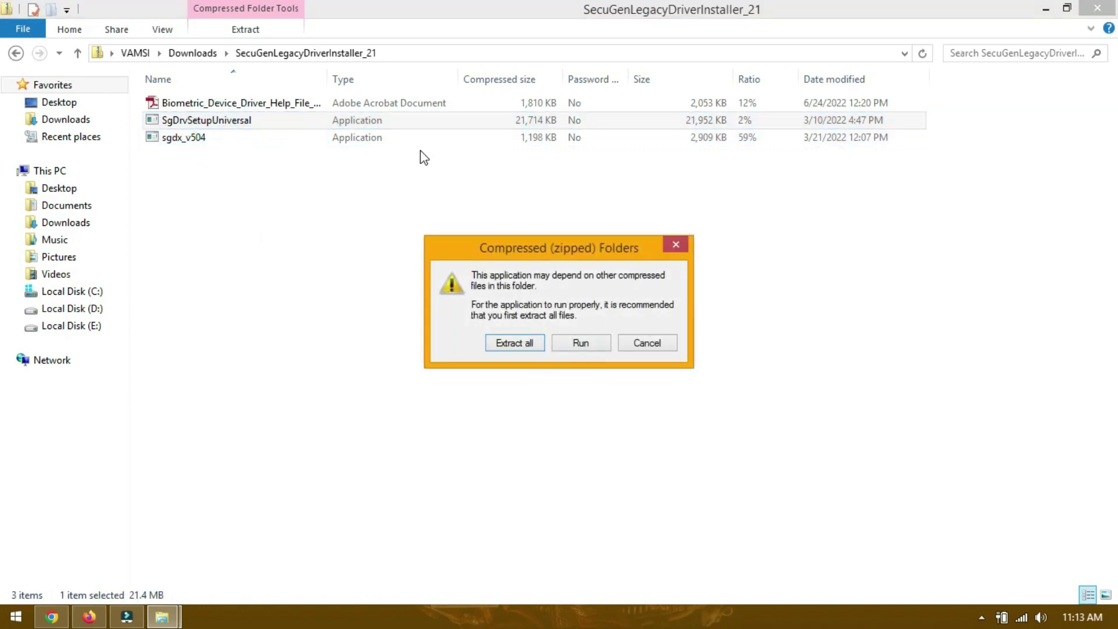
left_click(591, 348)
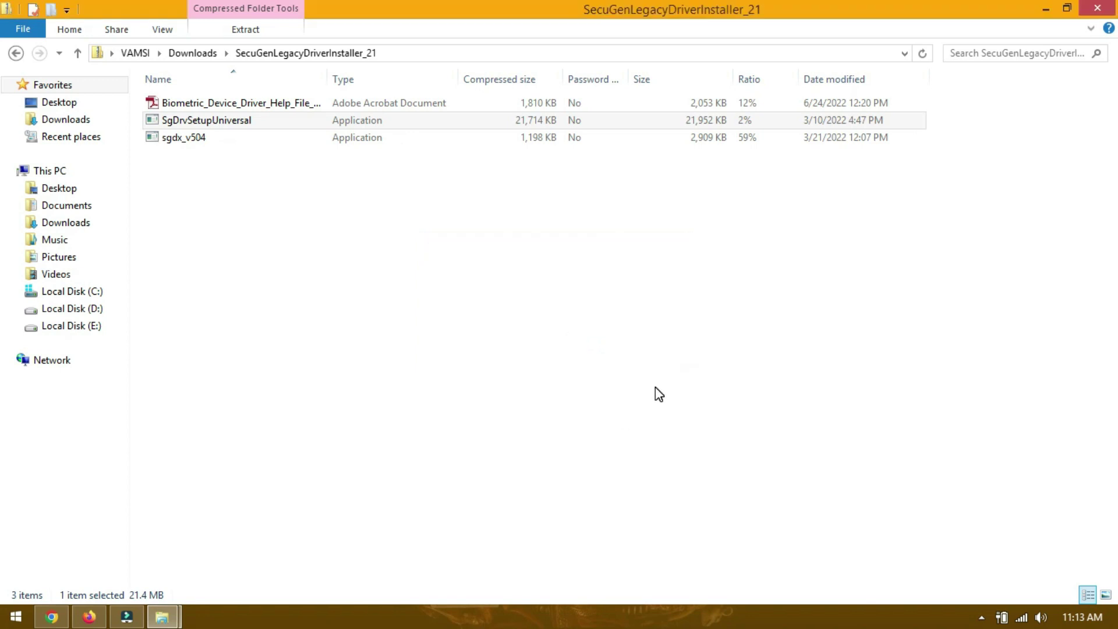
Step: Accept the license terms, try to install the SecuGen Universal Legacy driver, and close the setup
left_click(429, 370)
left_click(539, 390)
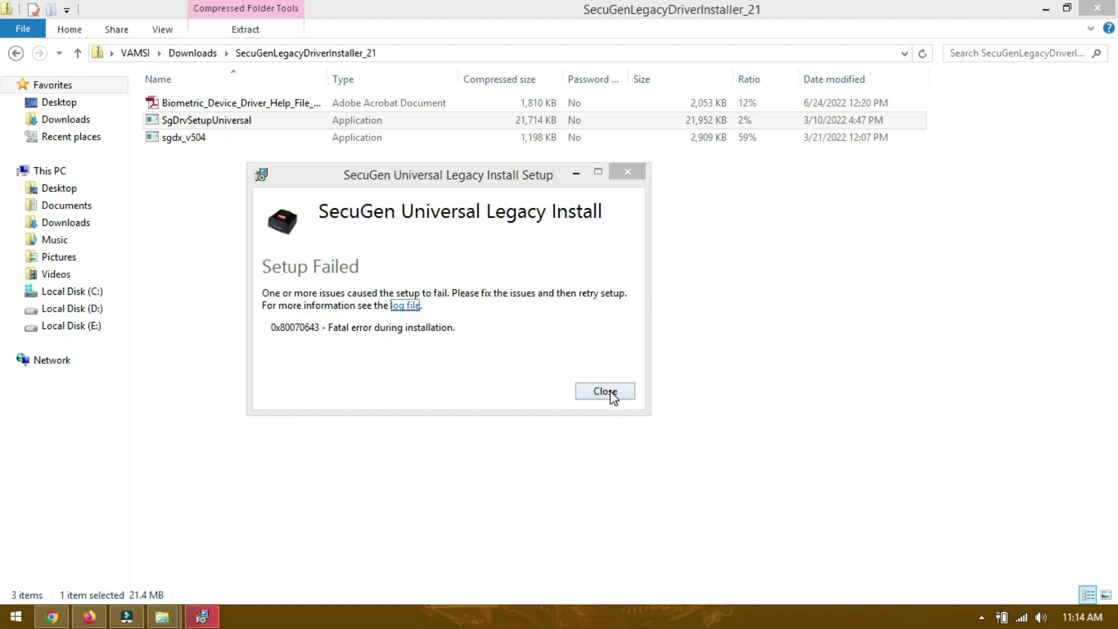
left_click(605, 391)
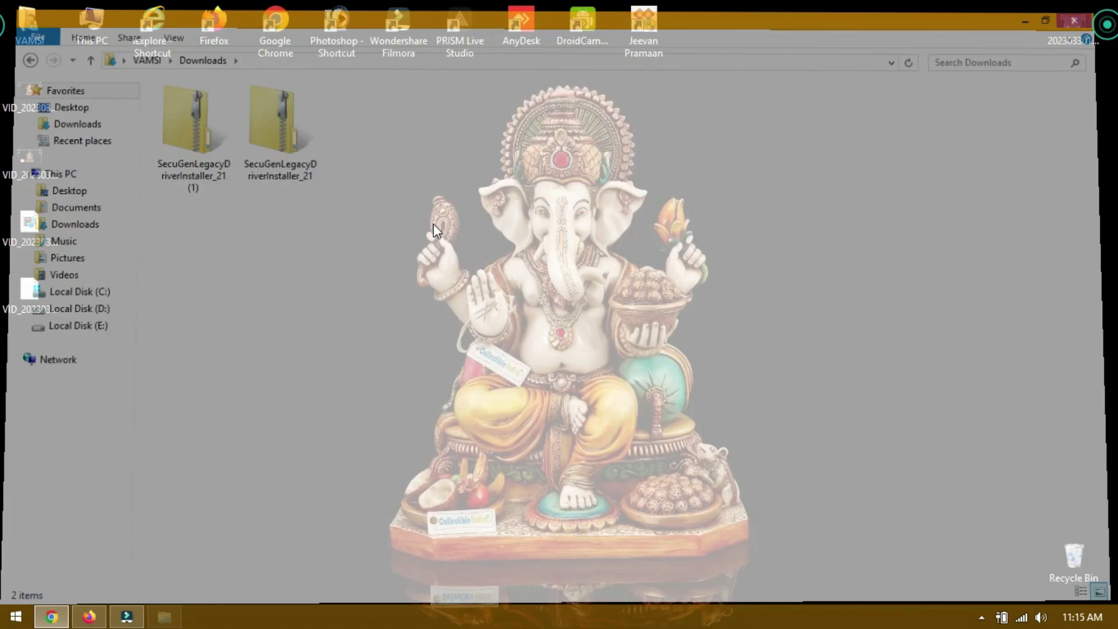
Step: Open Programs and Features from the Control Panel and check the installed programs for the SecuGen WBF 2.6 Driver entry
right_click(383, 250)
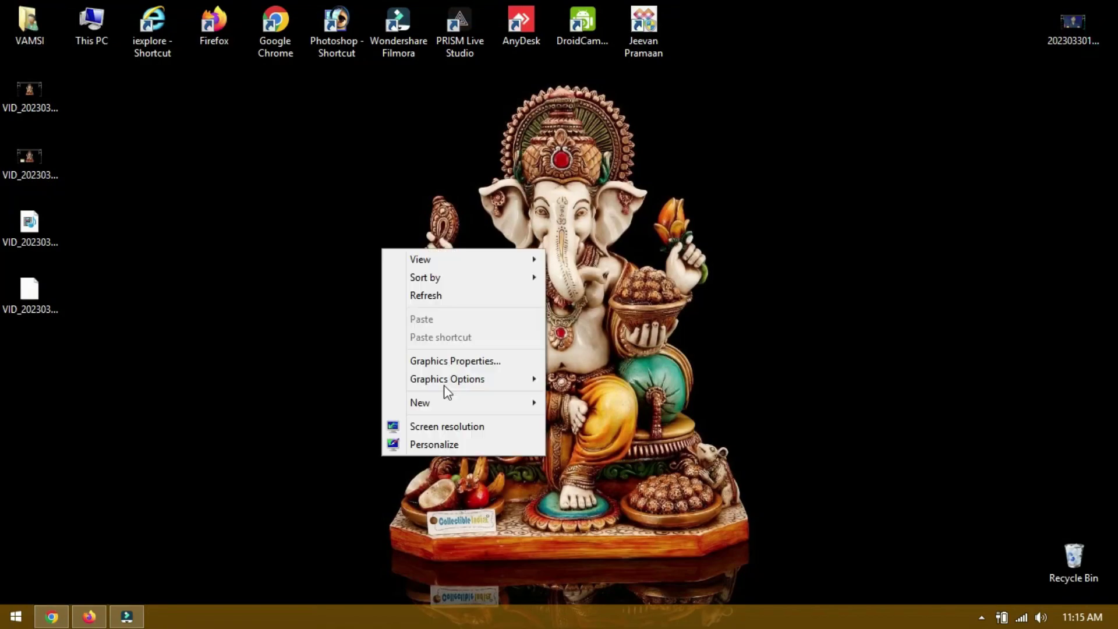
left_click(448, 450)
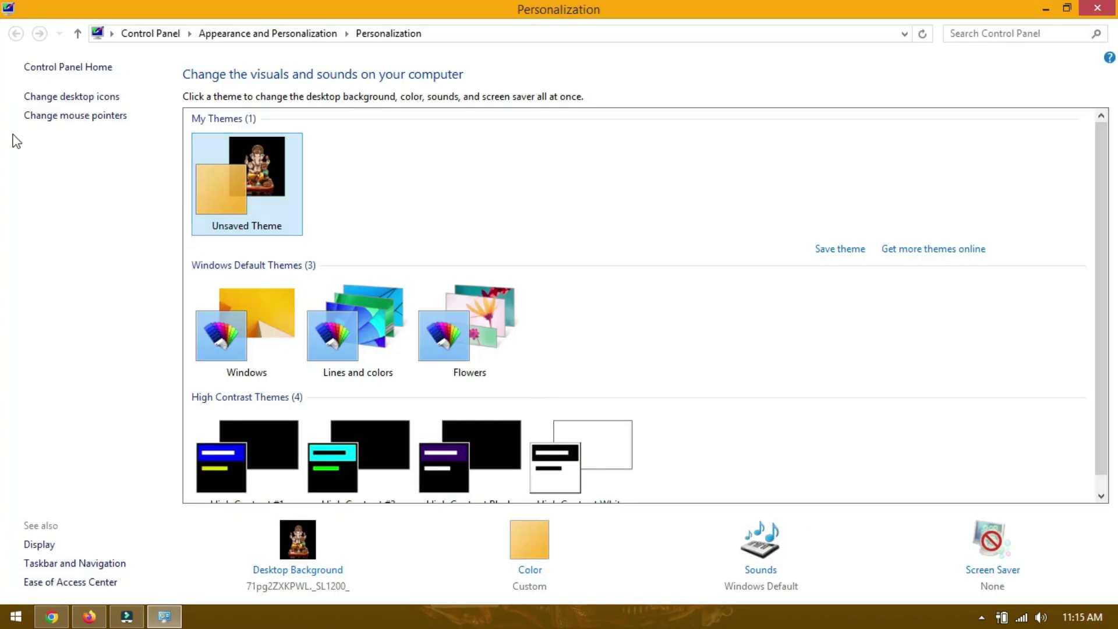
left_click(52, 68)
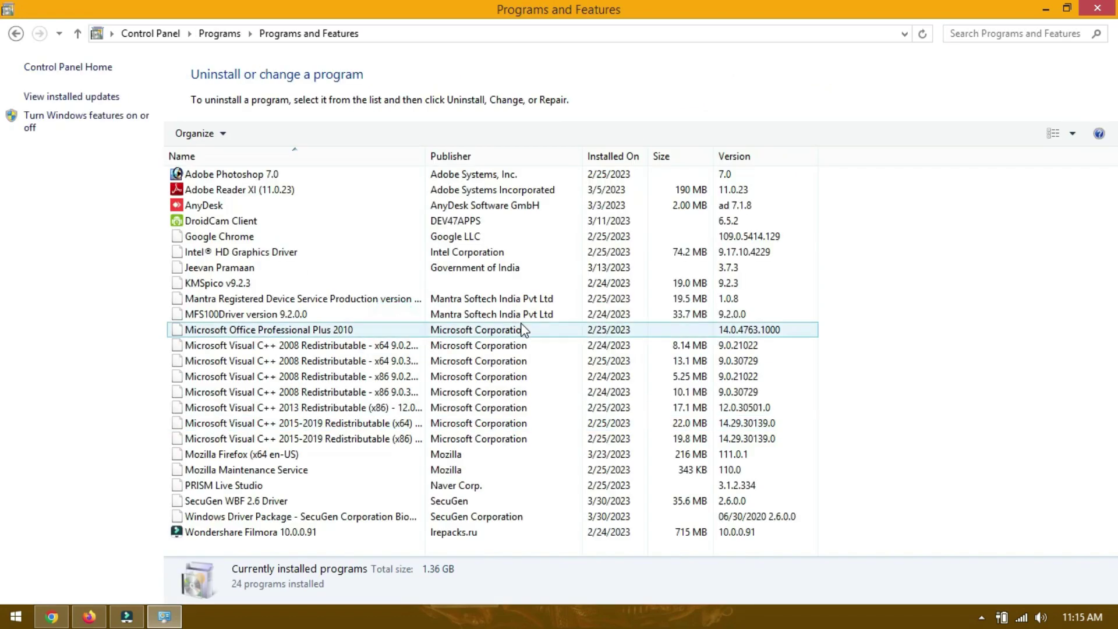
left_click(227, 392)
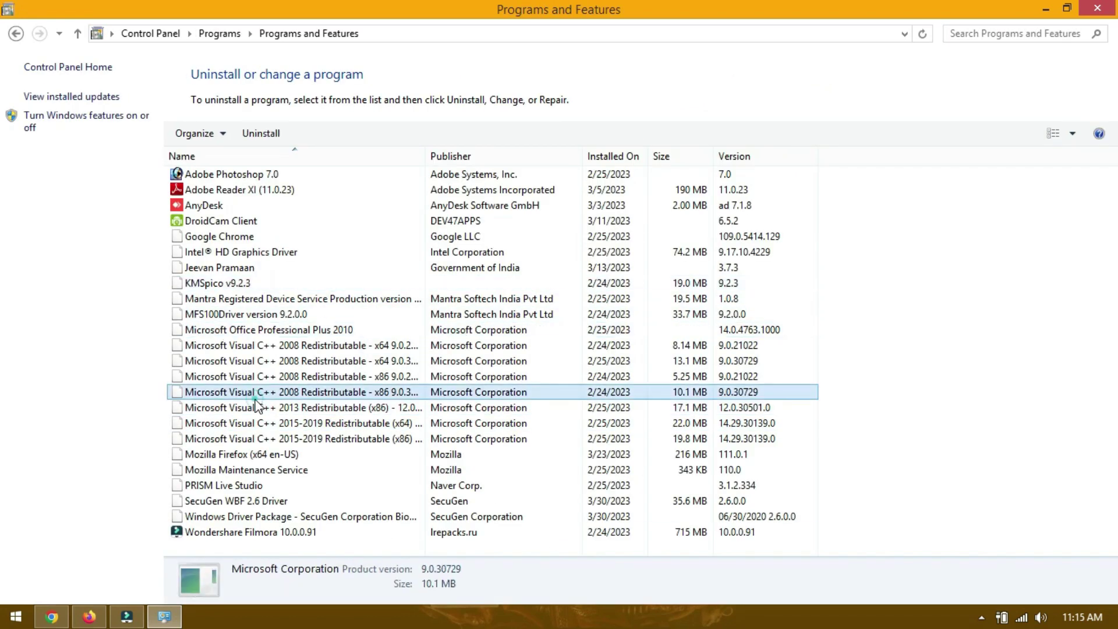
left_click(220, 502)
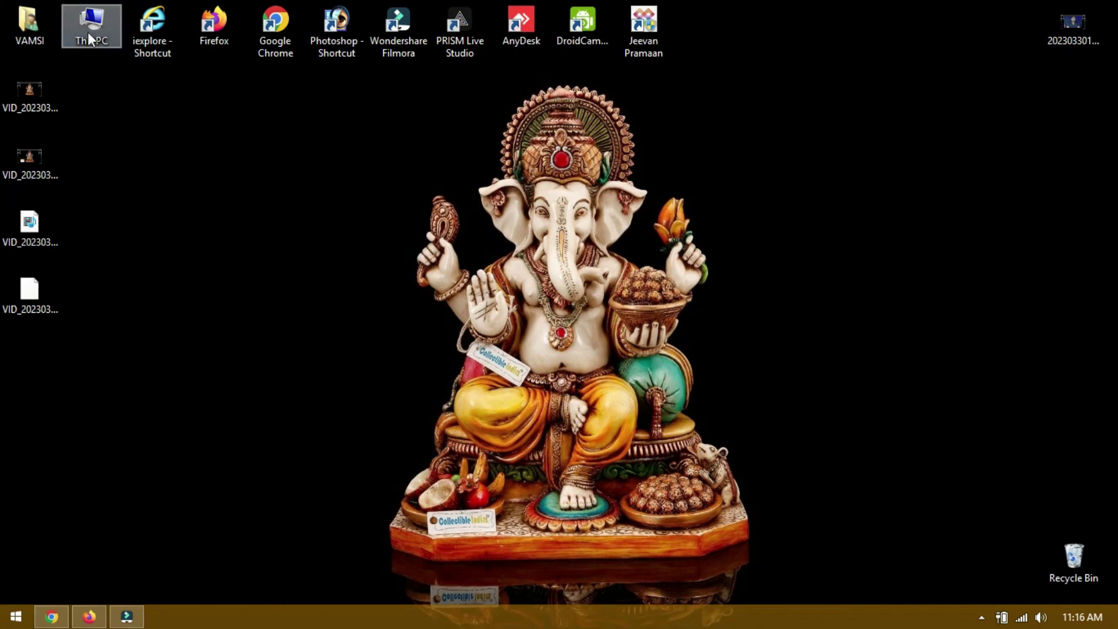
Step: Inspect the device categories in Device Manager through the computer's system properties, and return to a refreshed desktop
right_click(86, 30)
left_click(153, 205)
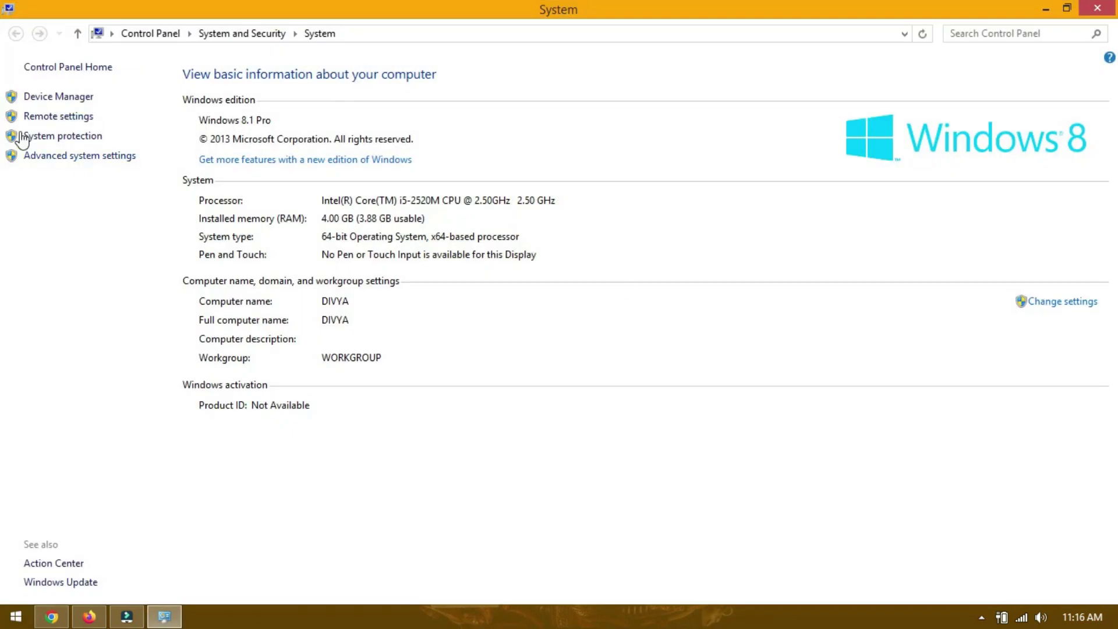
left_click(36, 96)
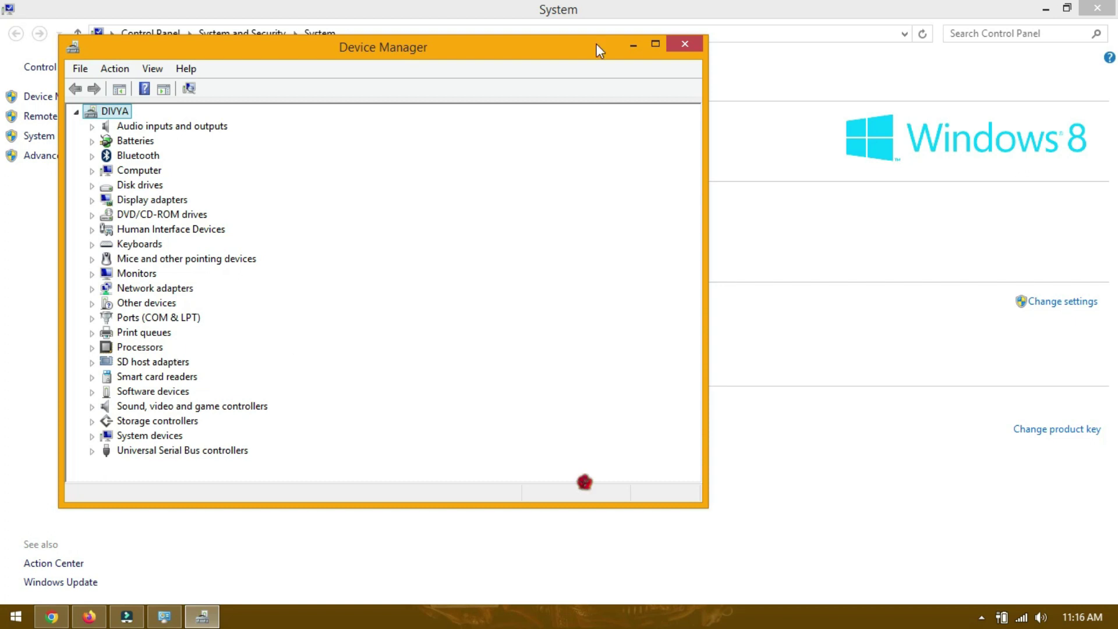
left_click(685, 43)
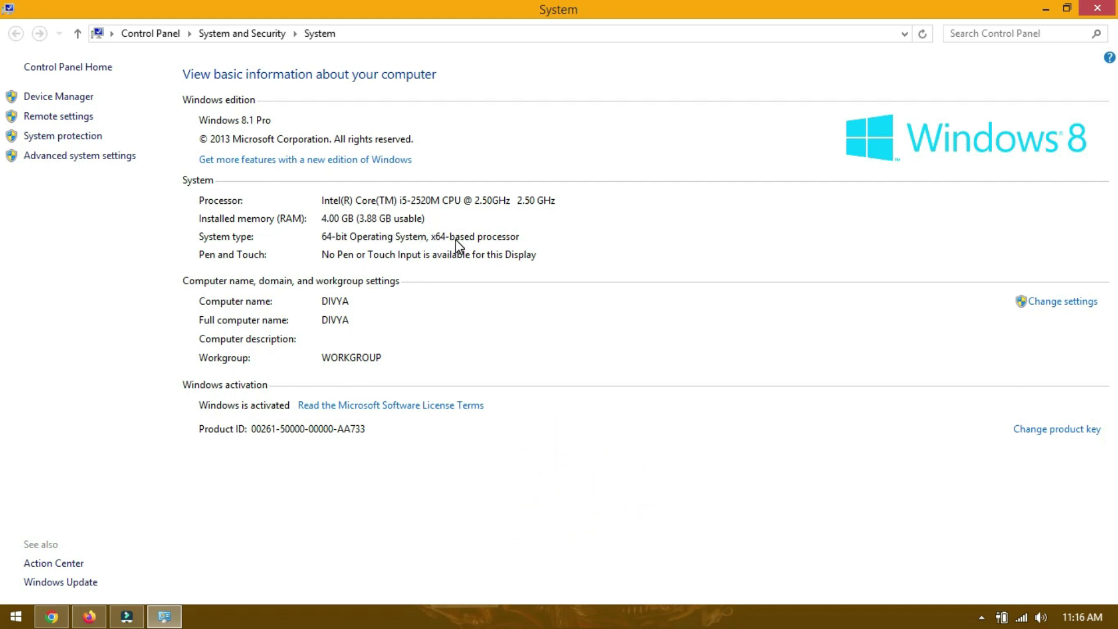
left_click(1097, 8)
right_click(345, 205)
left_click(396, 249)
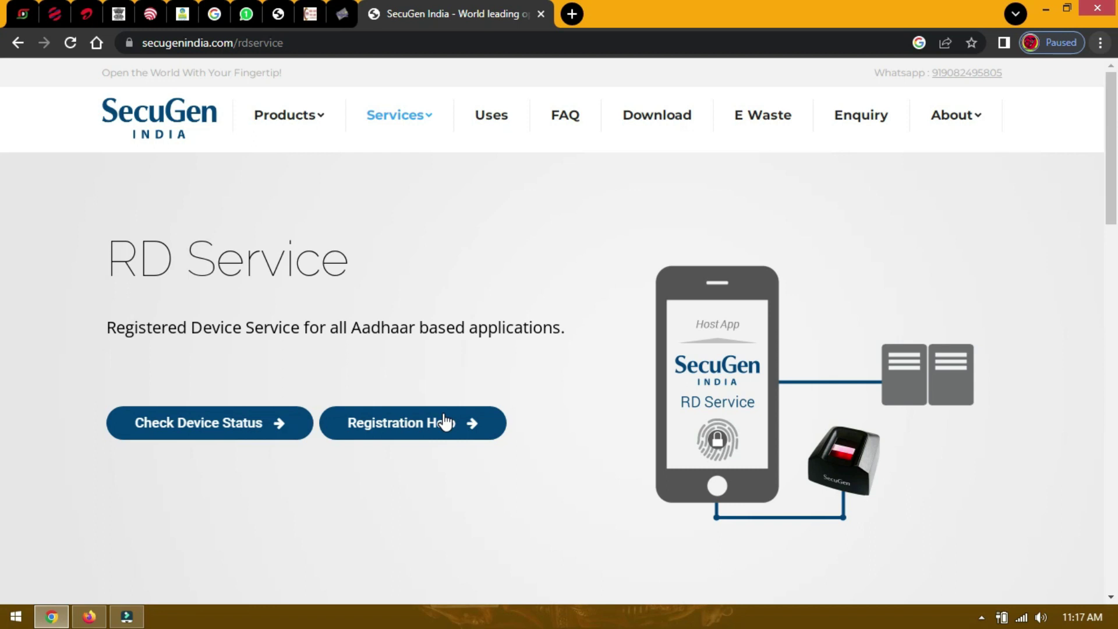
Step: Open the Check Device Status page from SecuGen India's RD Service page and examine the serial number check form and payment section
left_click(231, 431)
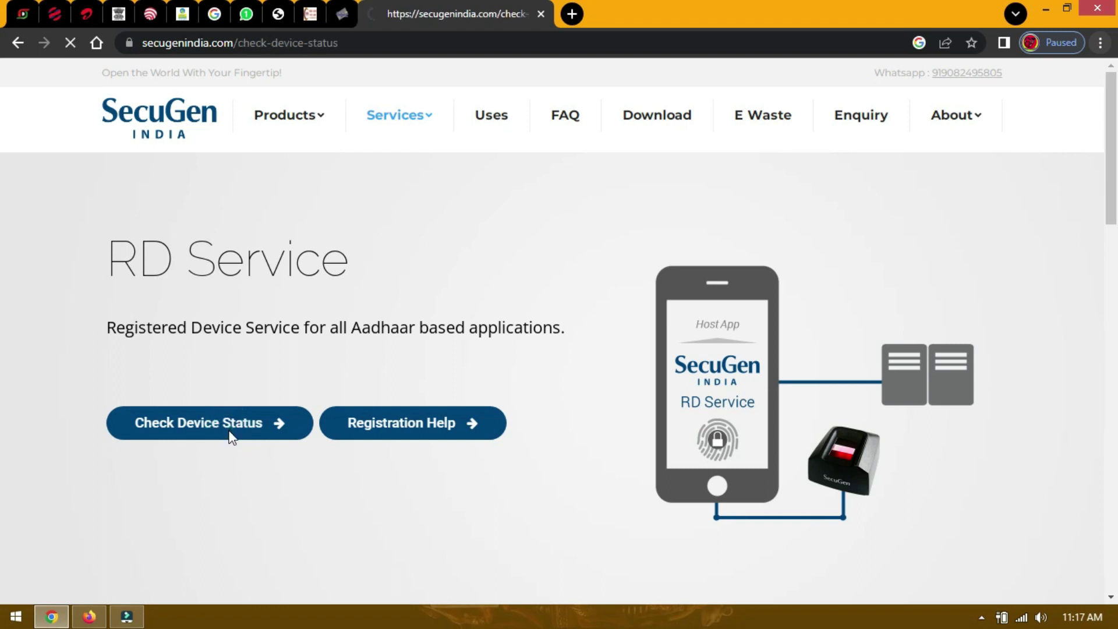
scroll(572, 398, "down", 1)
scroll(571, 401, "down", 3)
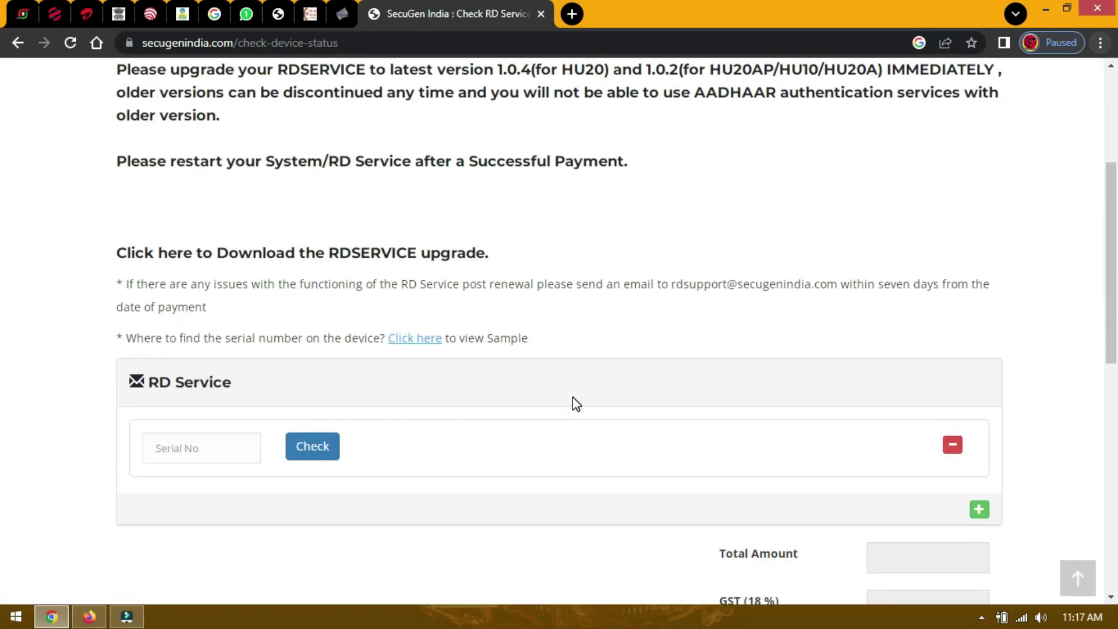
scroll(574, 402, "down", 2)
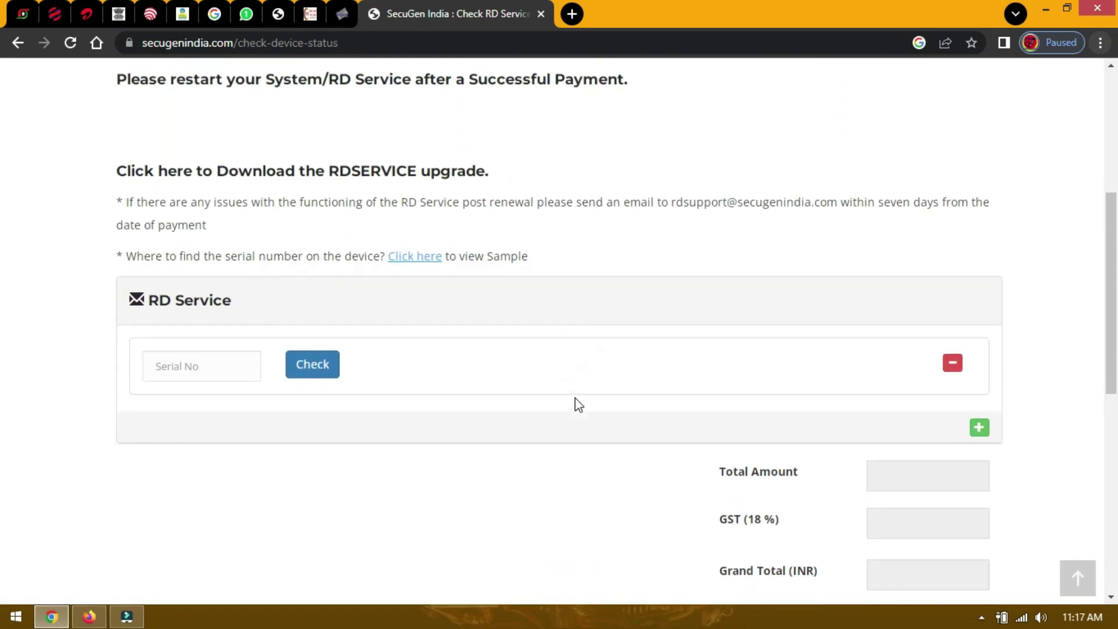
left_click(220, 367)
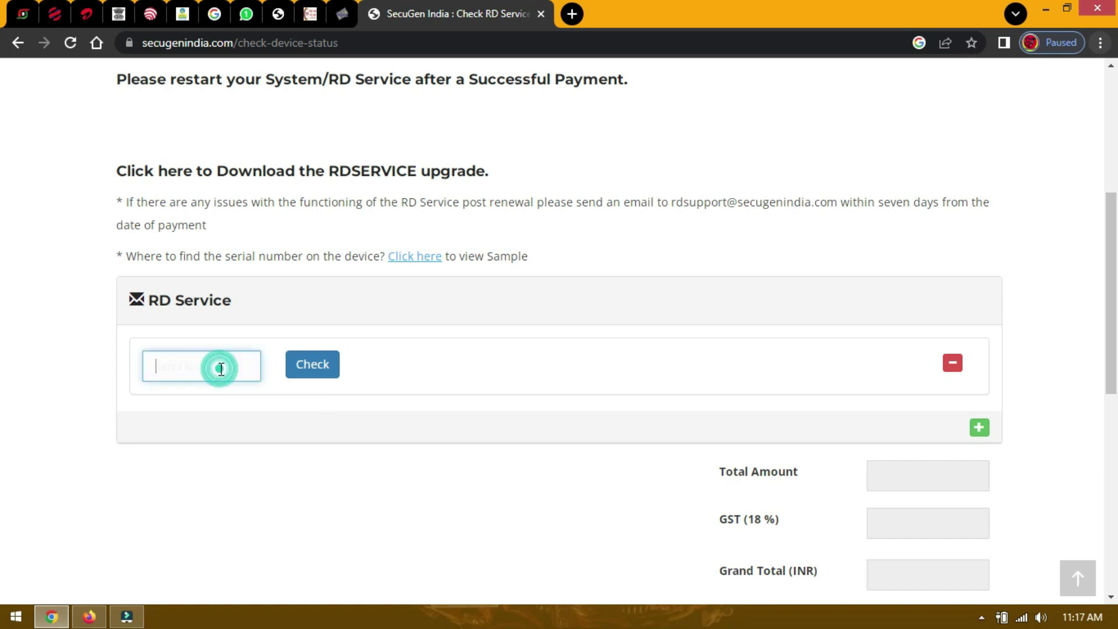
scroll(302, 373, "down", 2)
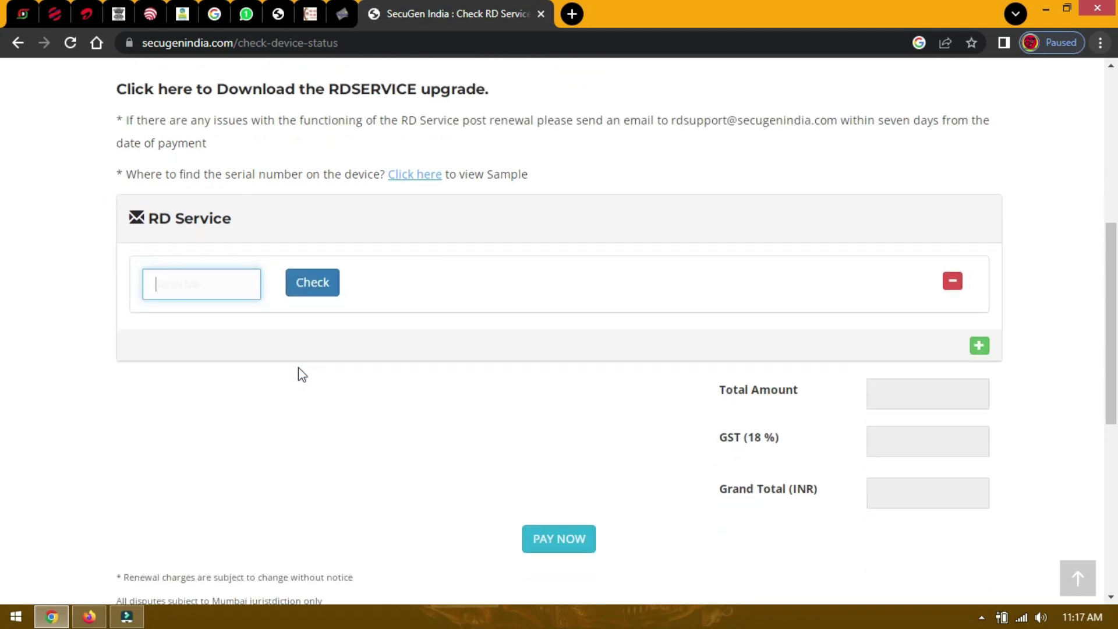
scroll(370, 379, "up", 2)
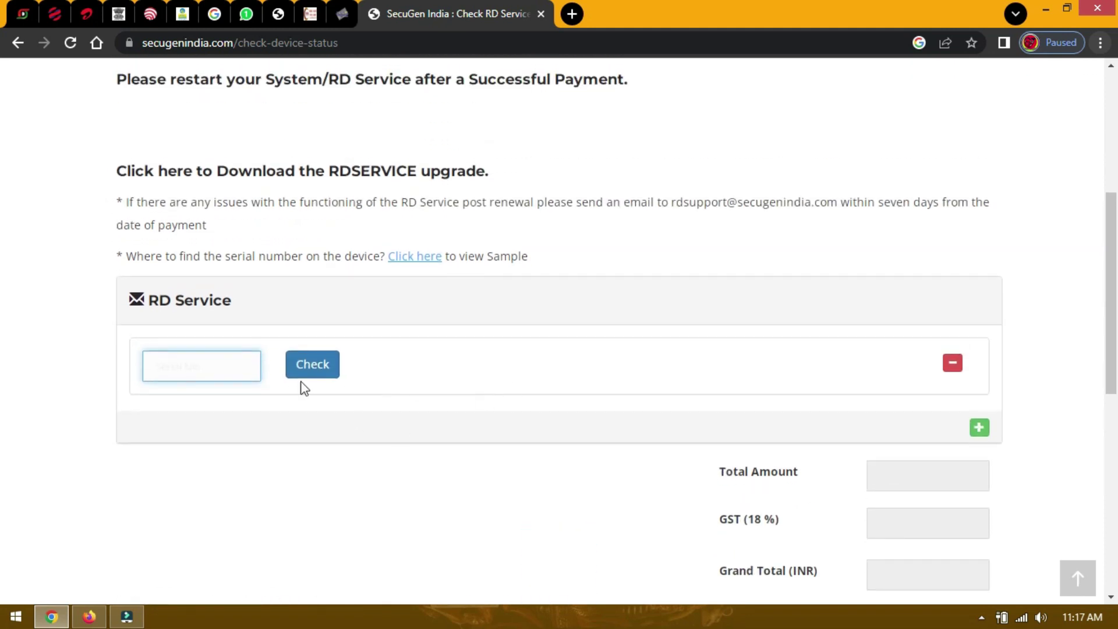
left_click(445, 386)
Step: View the sample image showing where to find the serial number on the device, and close it
scroll(466, 402, "up", 4)
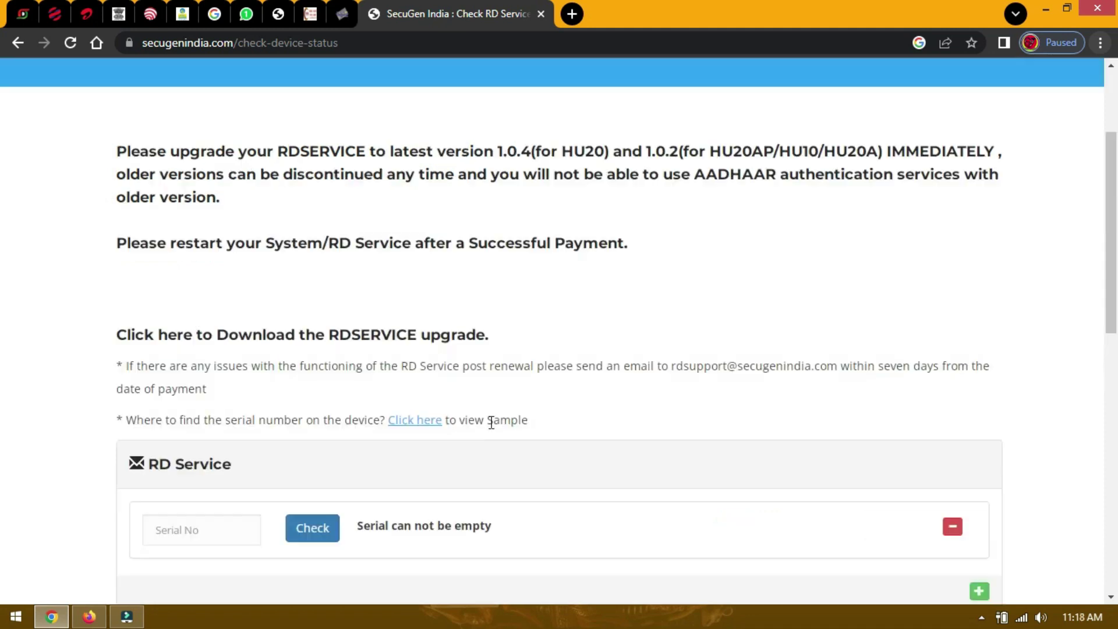
left_click(415, 420)
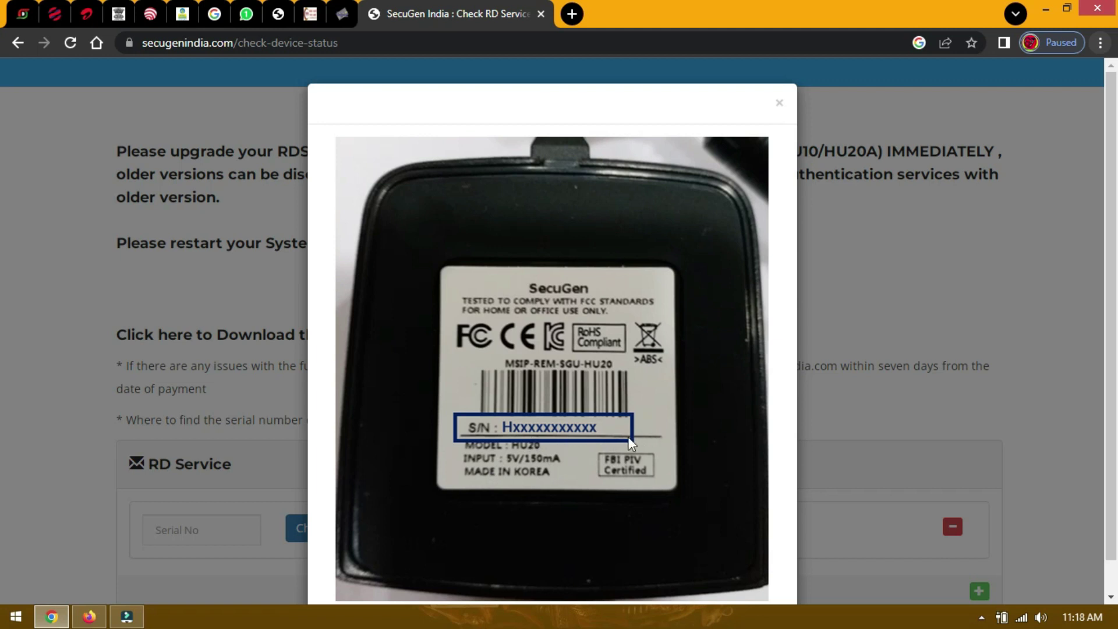
left_click(886, 340)
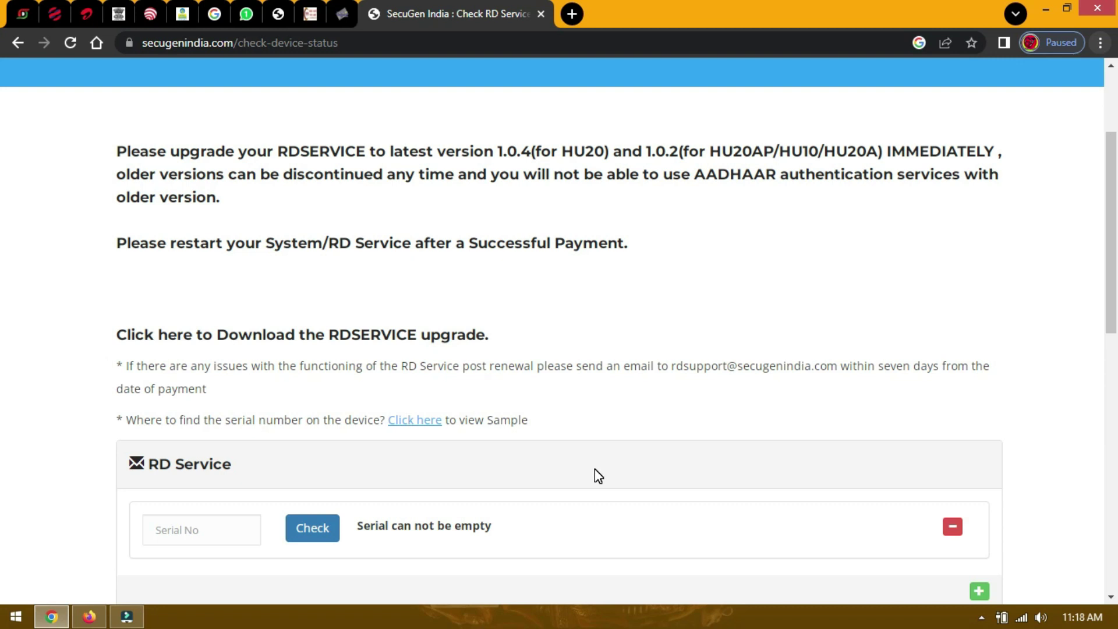
Step: Search for "ap rta citizen" in a new browser tab and open the RTA Citizen APP website on epragathi.org
key("ctrl+t")
type("ap")
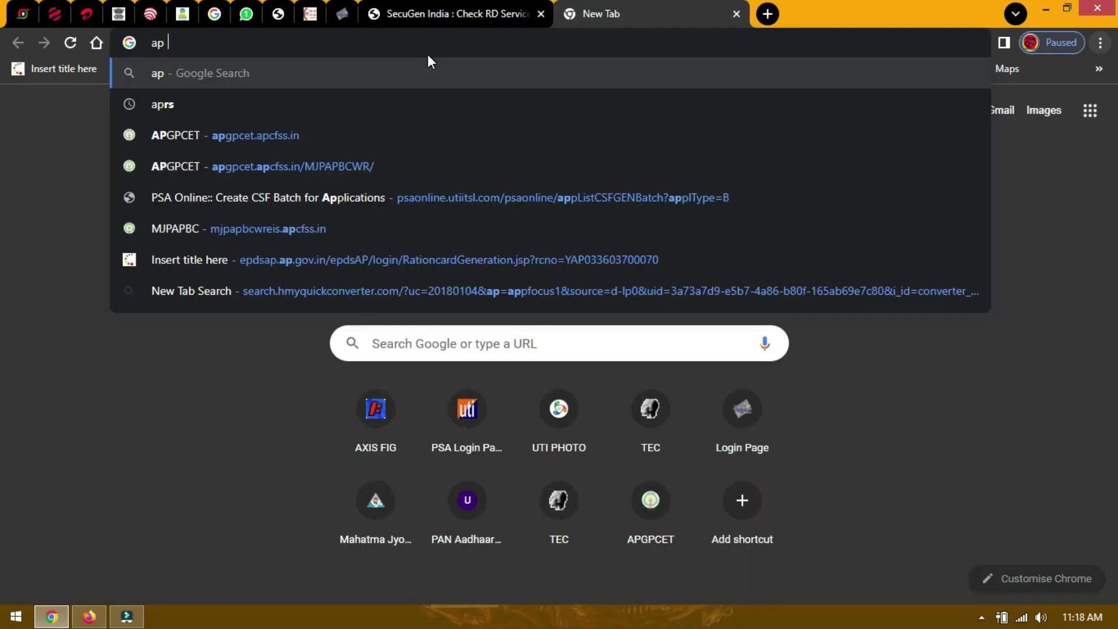
type(" rta")
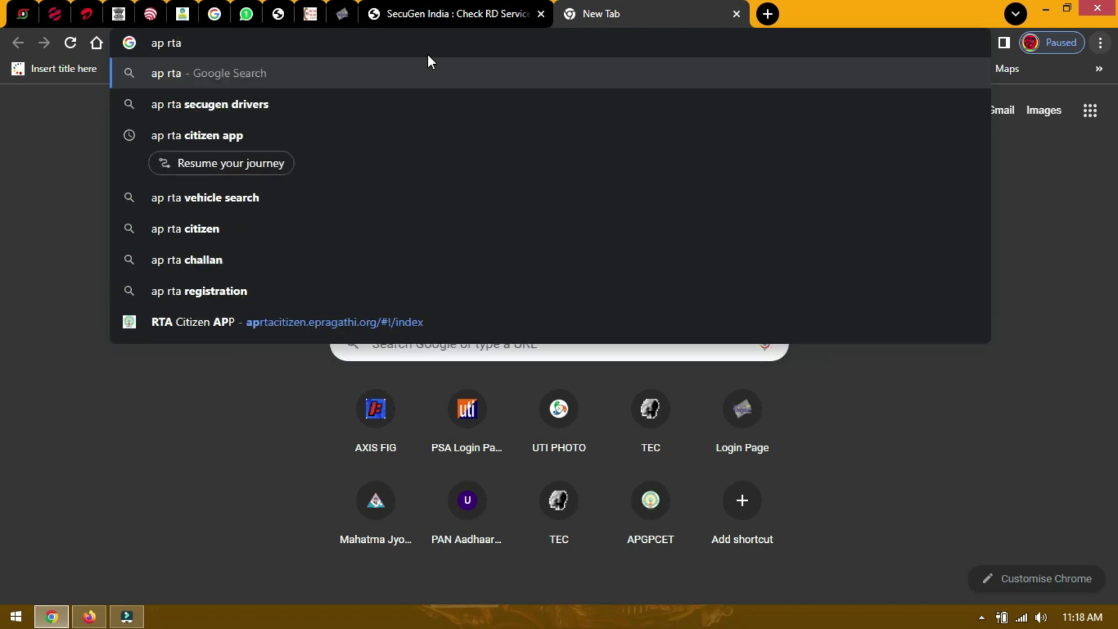
type(" c")
key("Return")
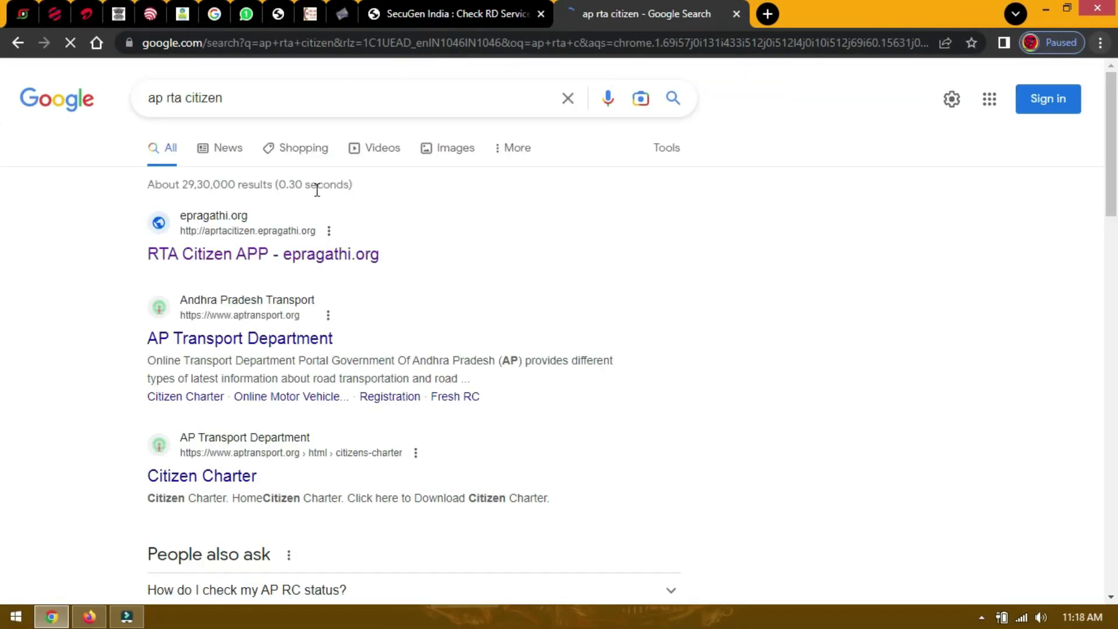
left_click(338, 255)
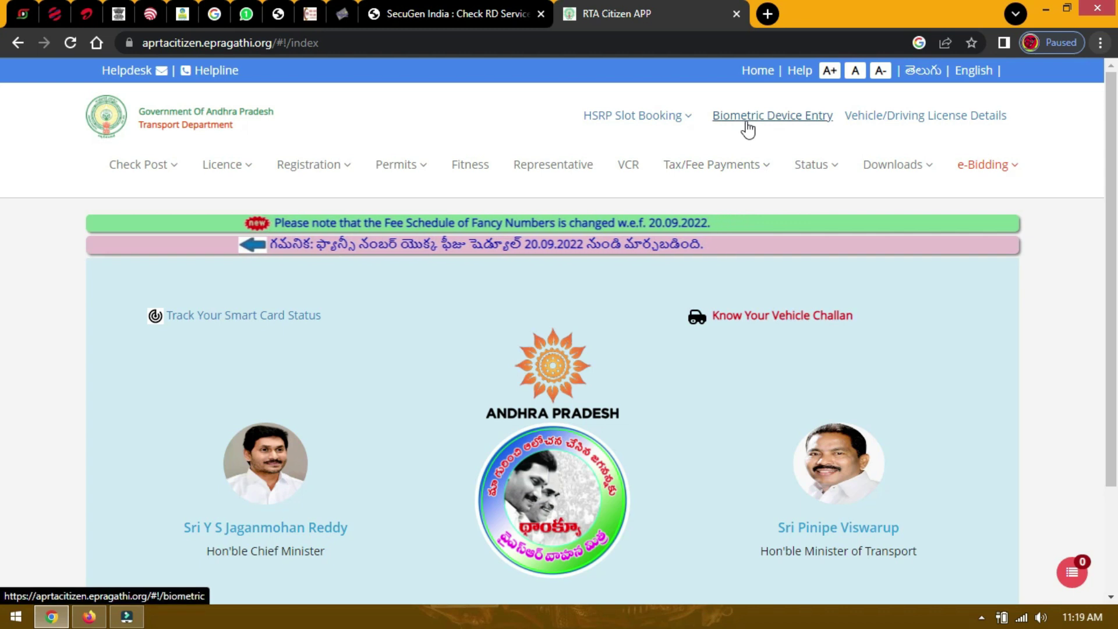
Step: Open the Biometric Device Entry form and set the district to ANAKAPALLI and the mandal to MAKAVARAPALEM
left_click(785, 119)
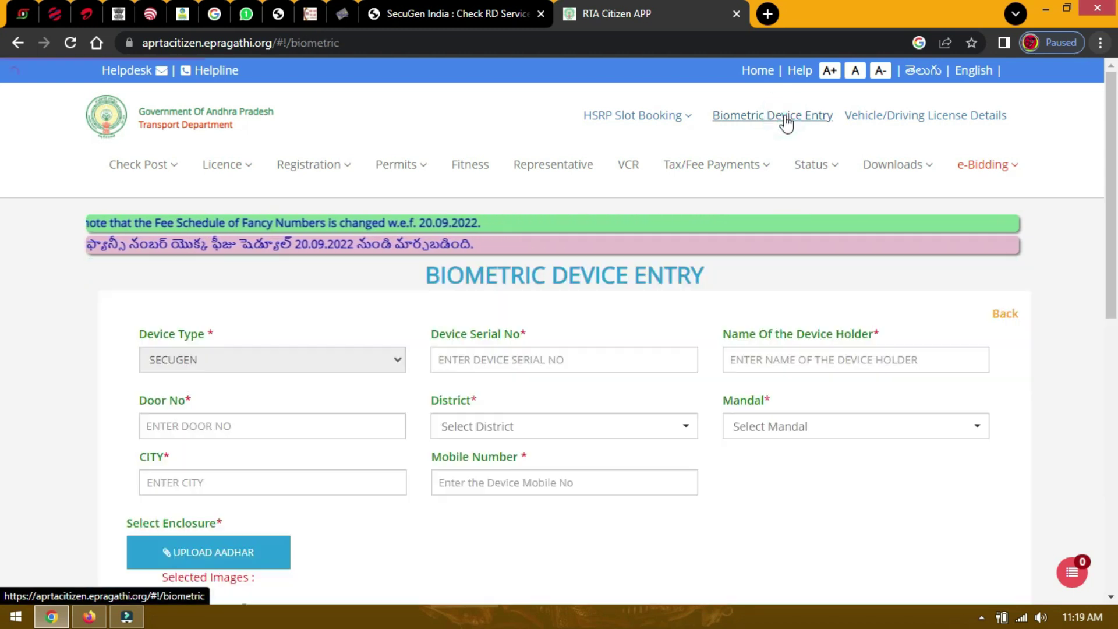
scroll(2, 246, "down", 2)
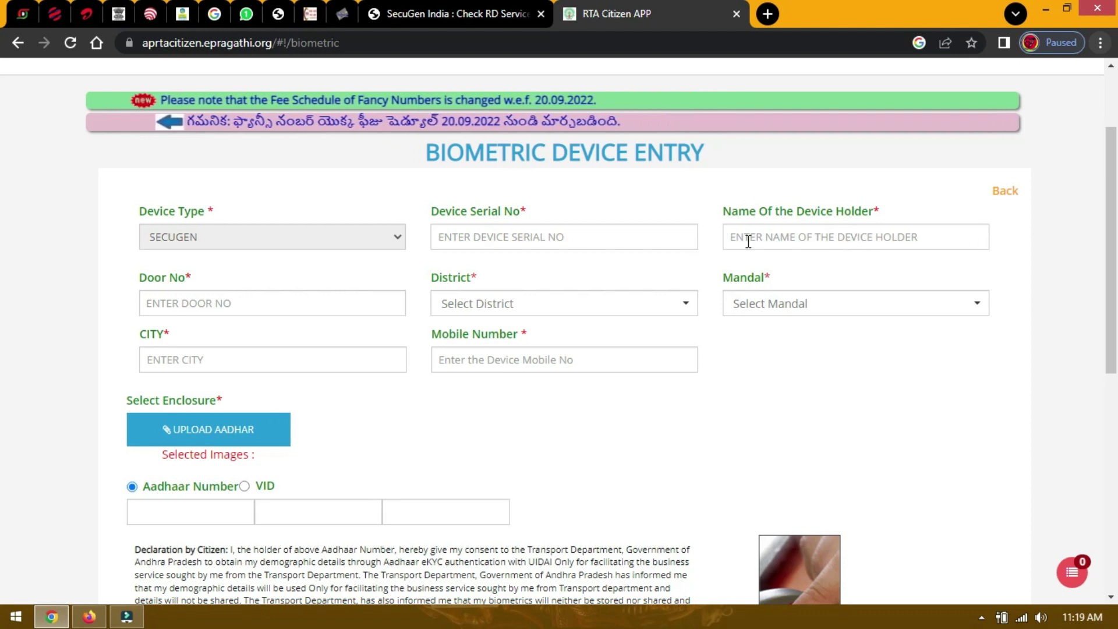
left_click(511, 301)
left_click(508, 351)
left_click(803, 302)
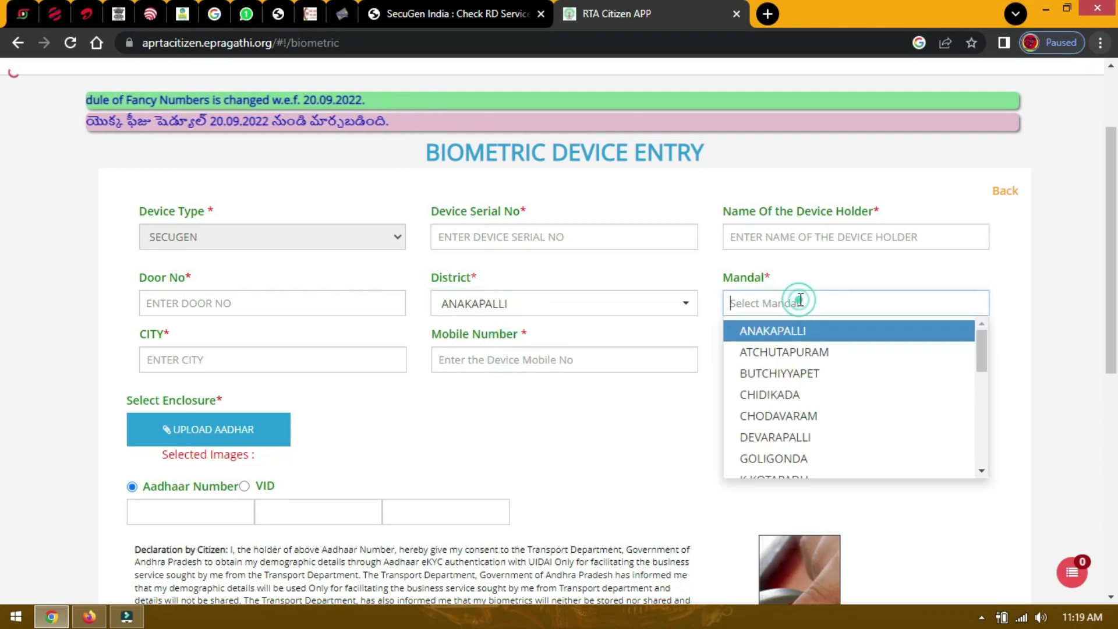
scroll(823, 449, "down", 3)
left_click(823, 449)
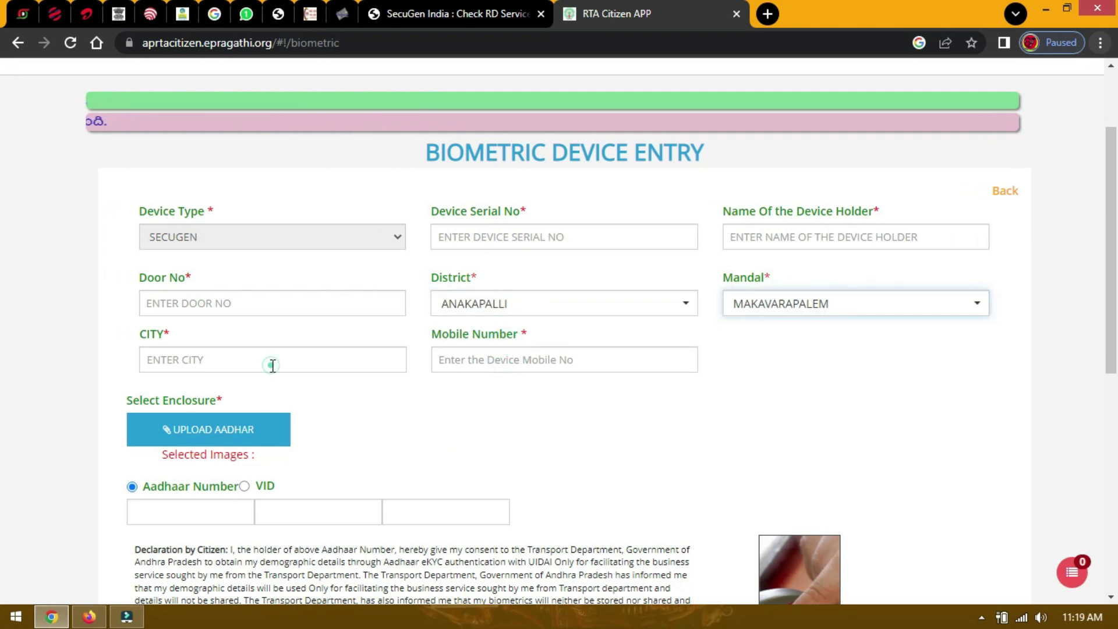